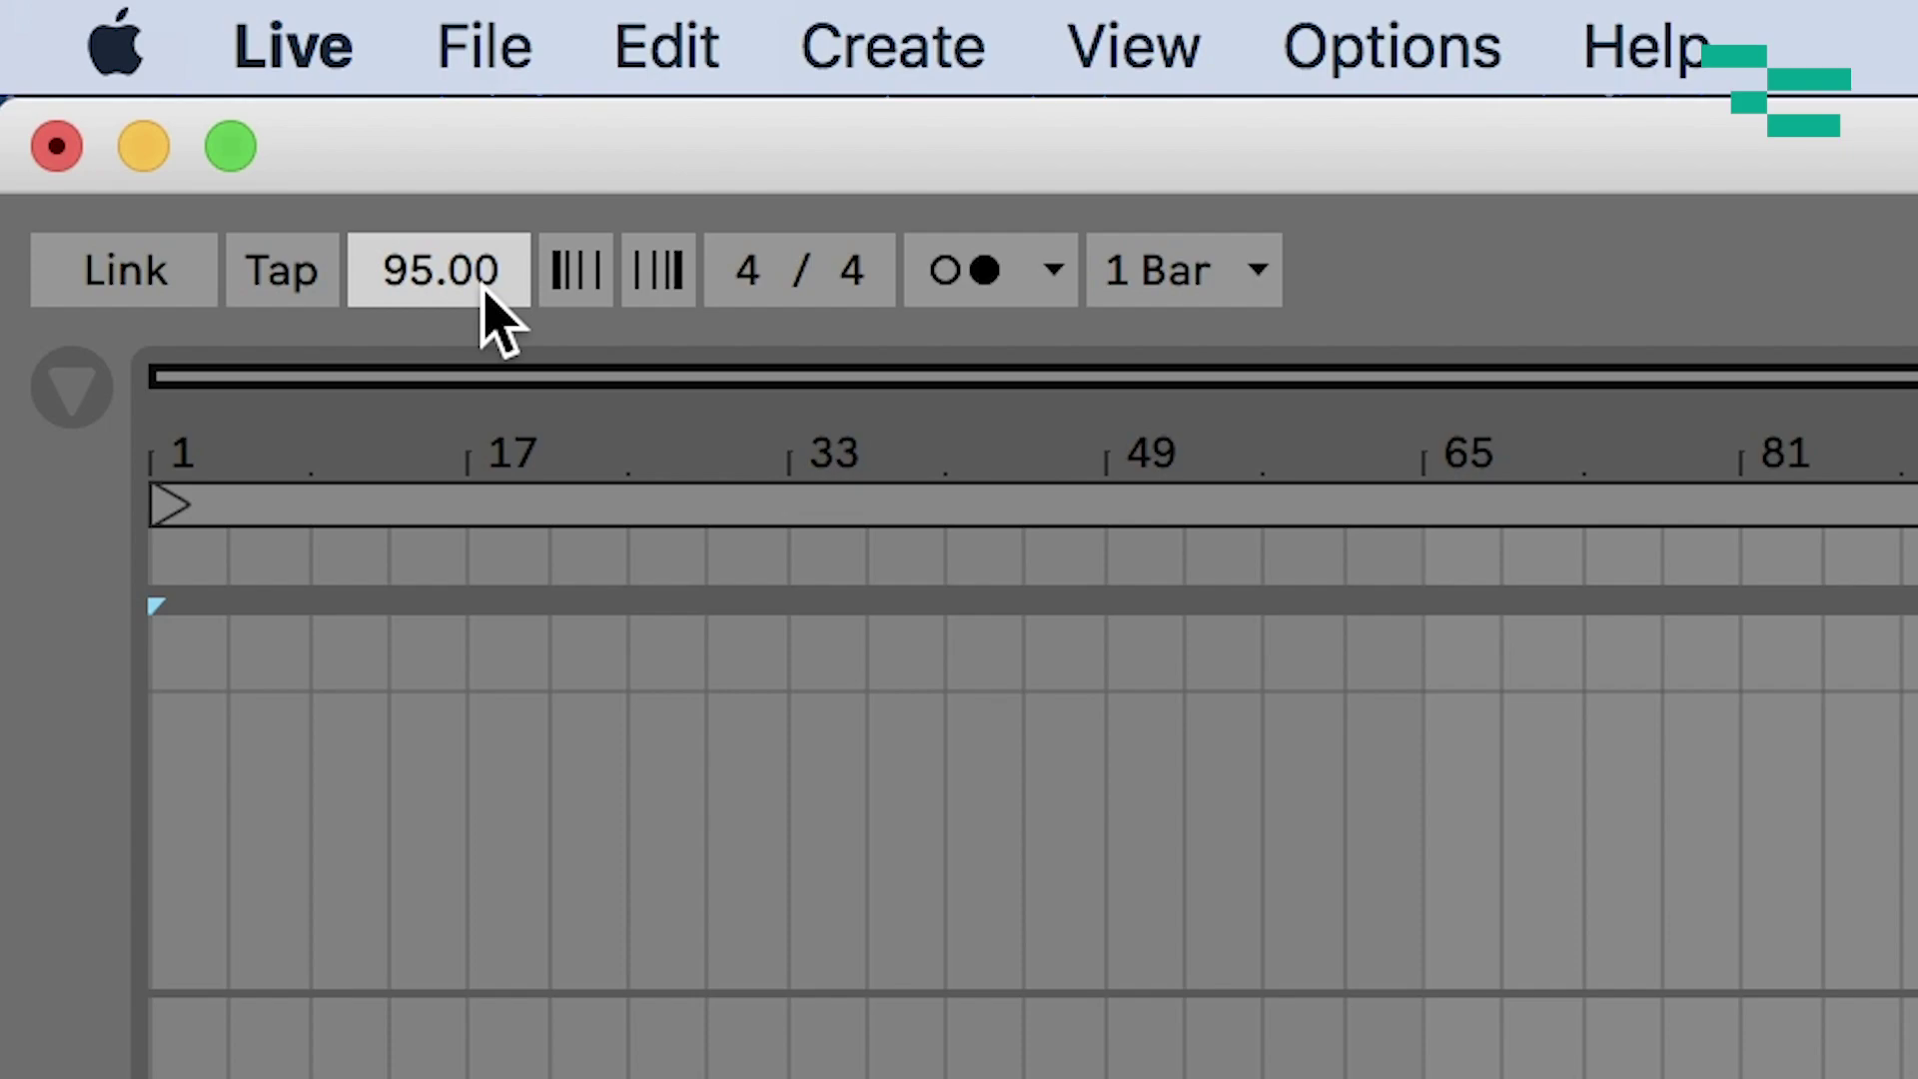
# Drag the ten Dream Tempo Change stem wavs from the browser into the arrangement and delete the empty audio track
pyautogui.click(48, 364)
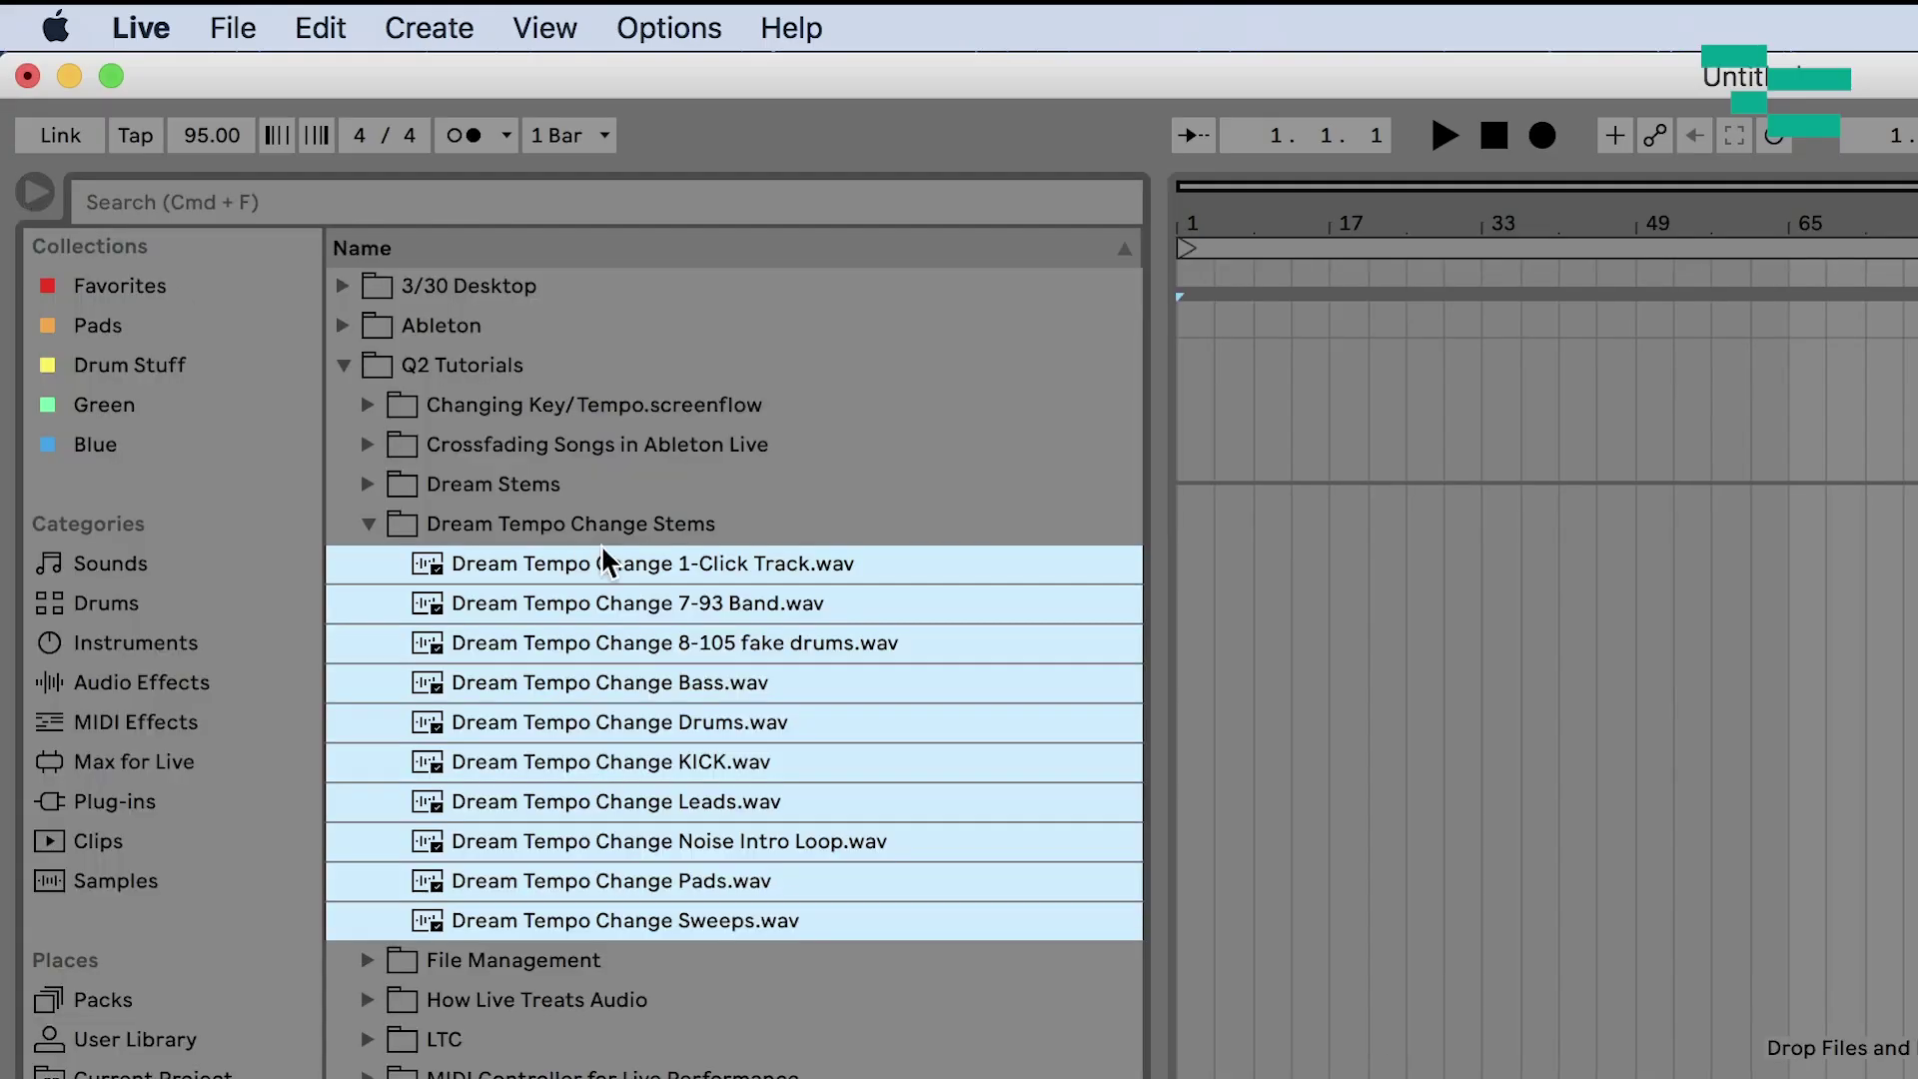
pyautogui.moveTo(563, 560); pyautogui.dragTo(1179, 519)
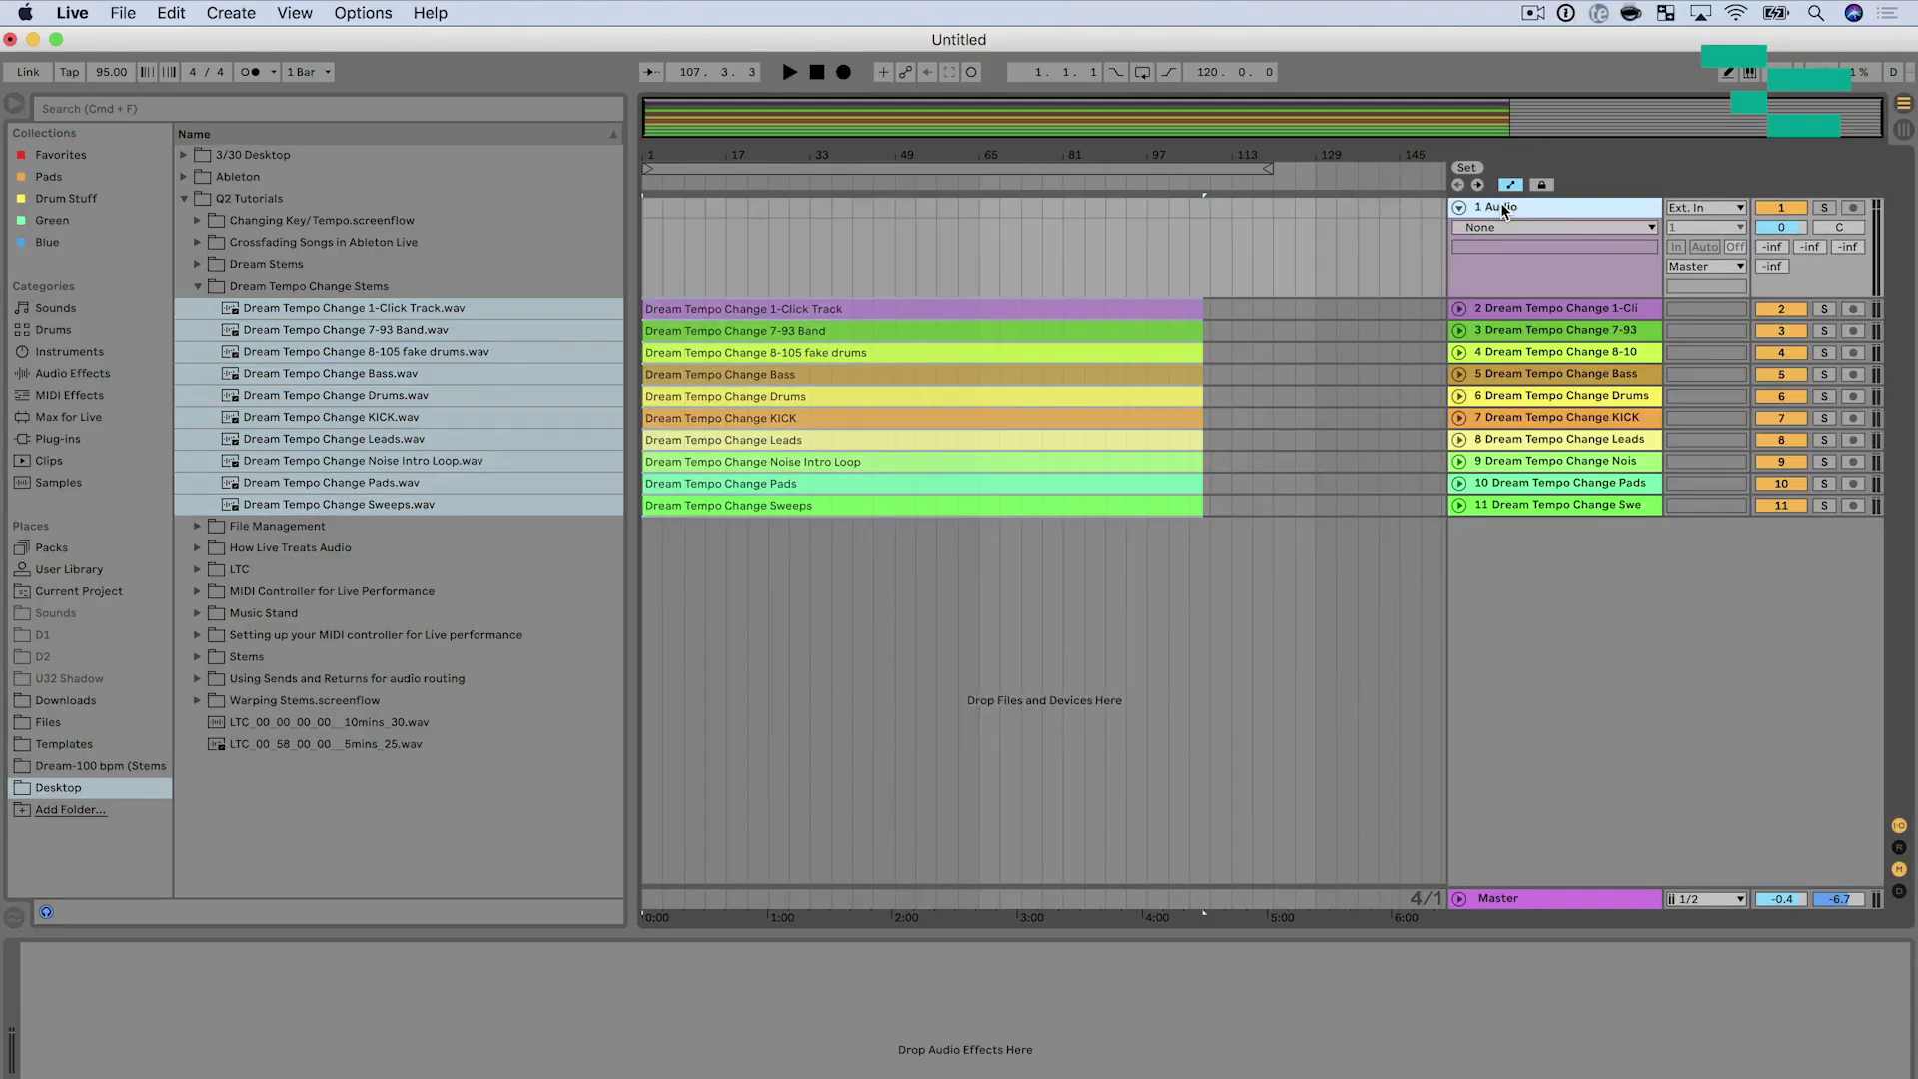
pyautogui.press('Delete')
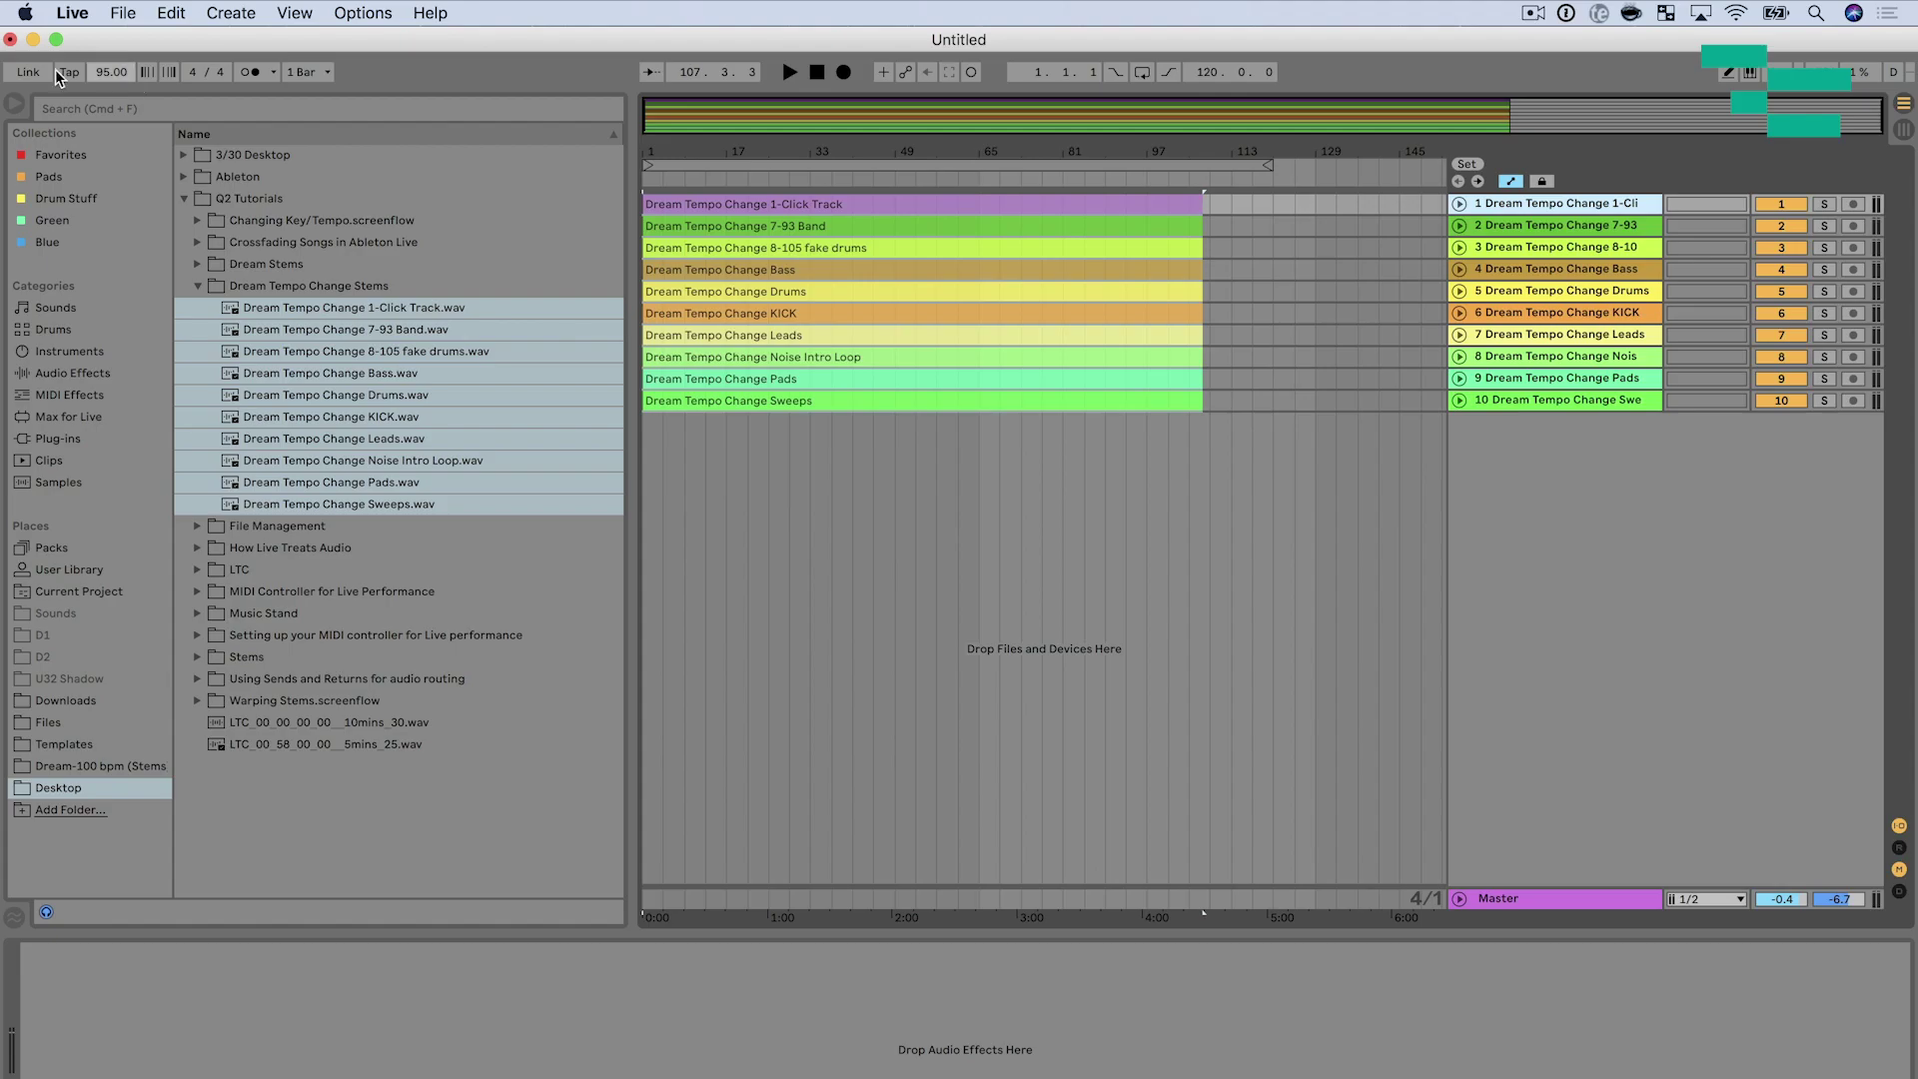
# Select all ten stem clips together, starting from the Sweeps clip
pyautogui.click(12, 97)
pyautogui.click(383, 401)
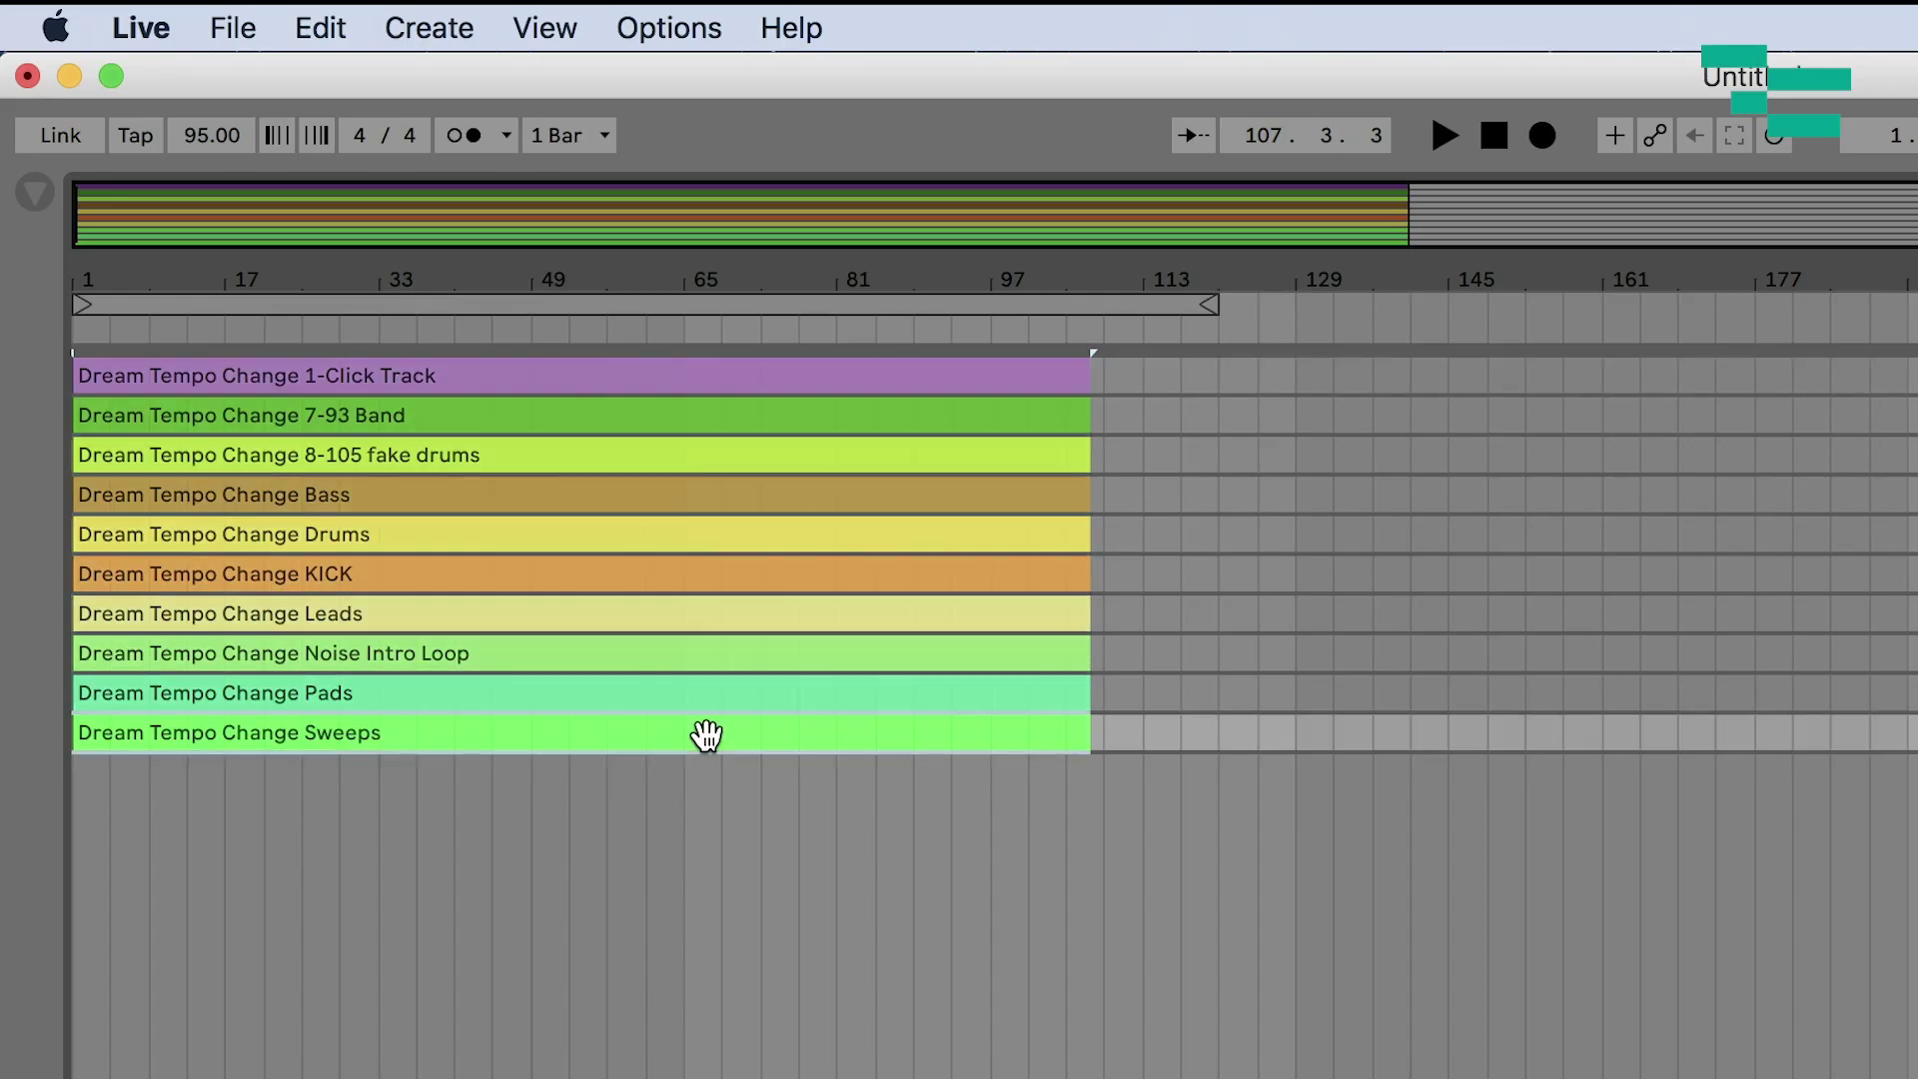
pyautogui.keyDown('shift'); pyautogui.click(702, 374); pyautogui.keyUp('shift')
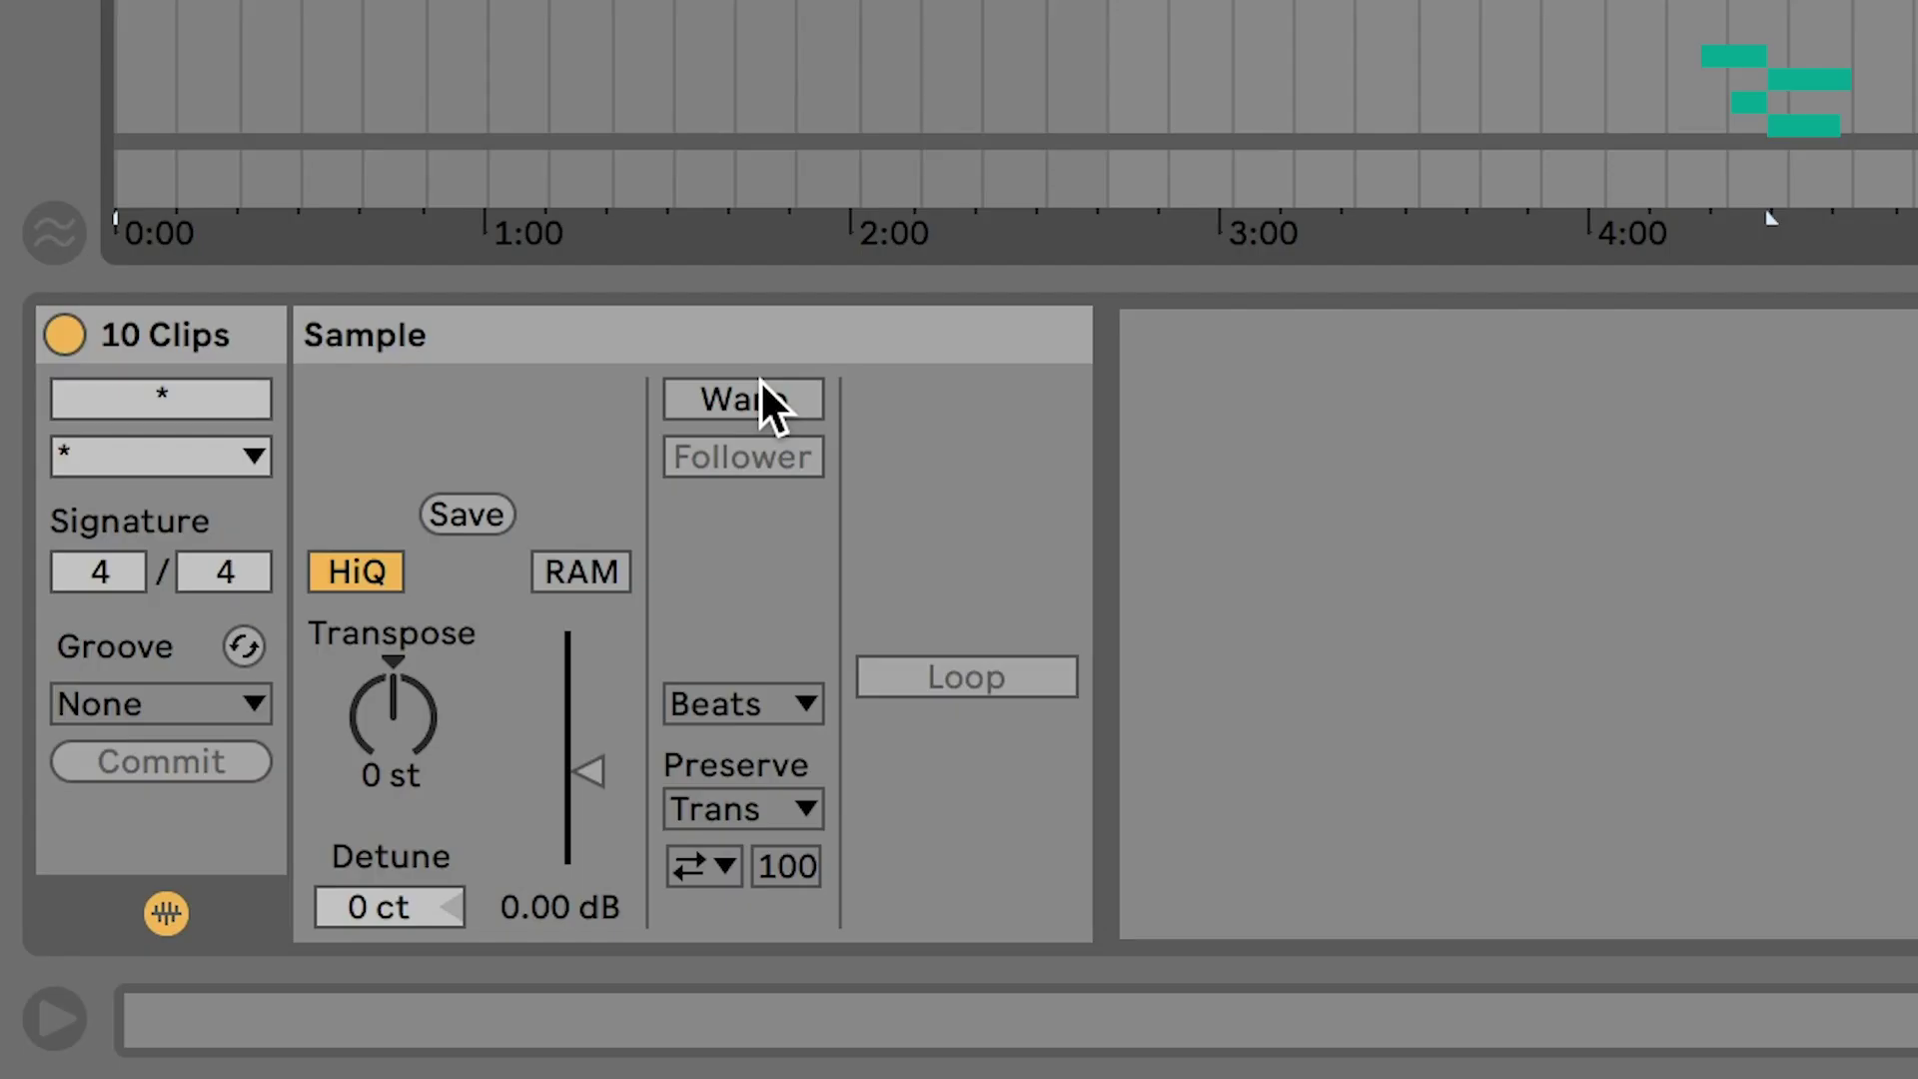
# Enable Warp on all ten selected clips and zoom the sample editor around bar 16
pyautogui.click(761, 392)
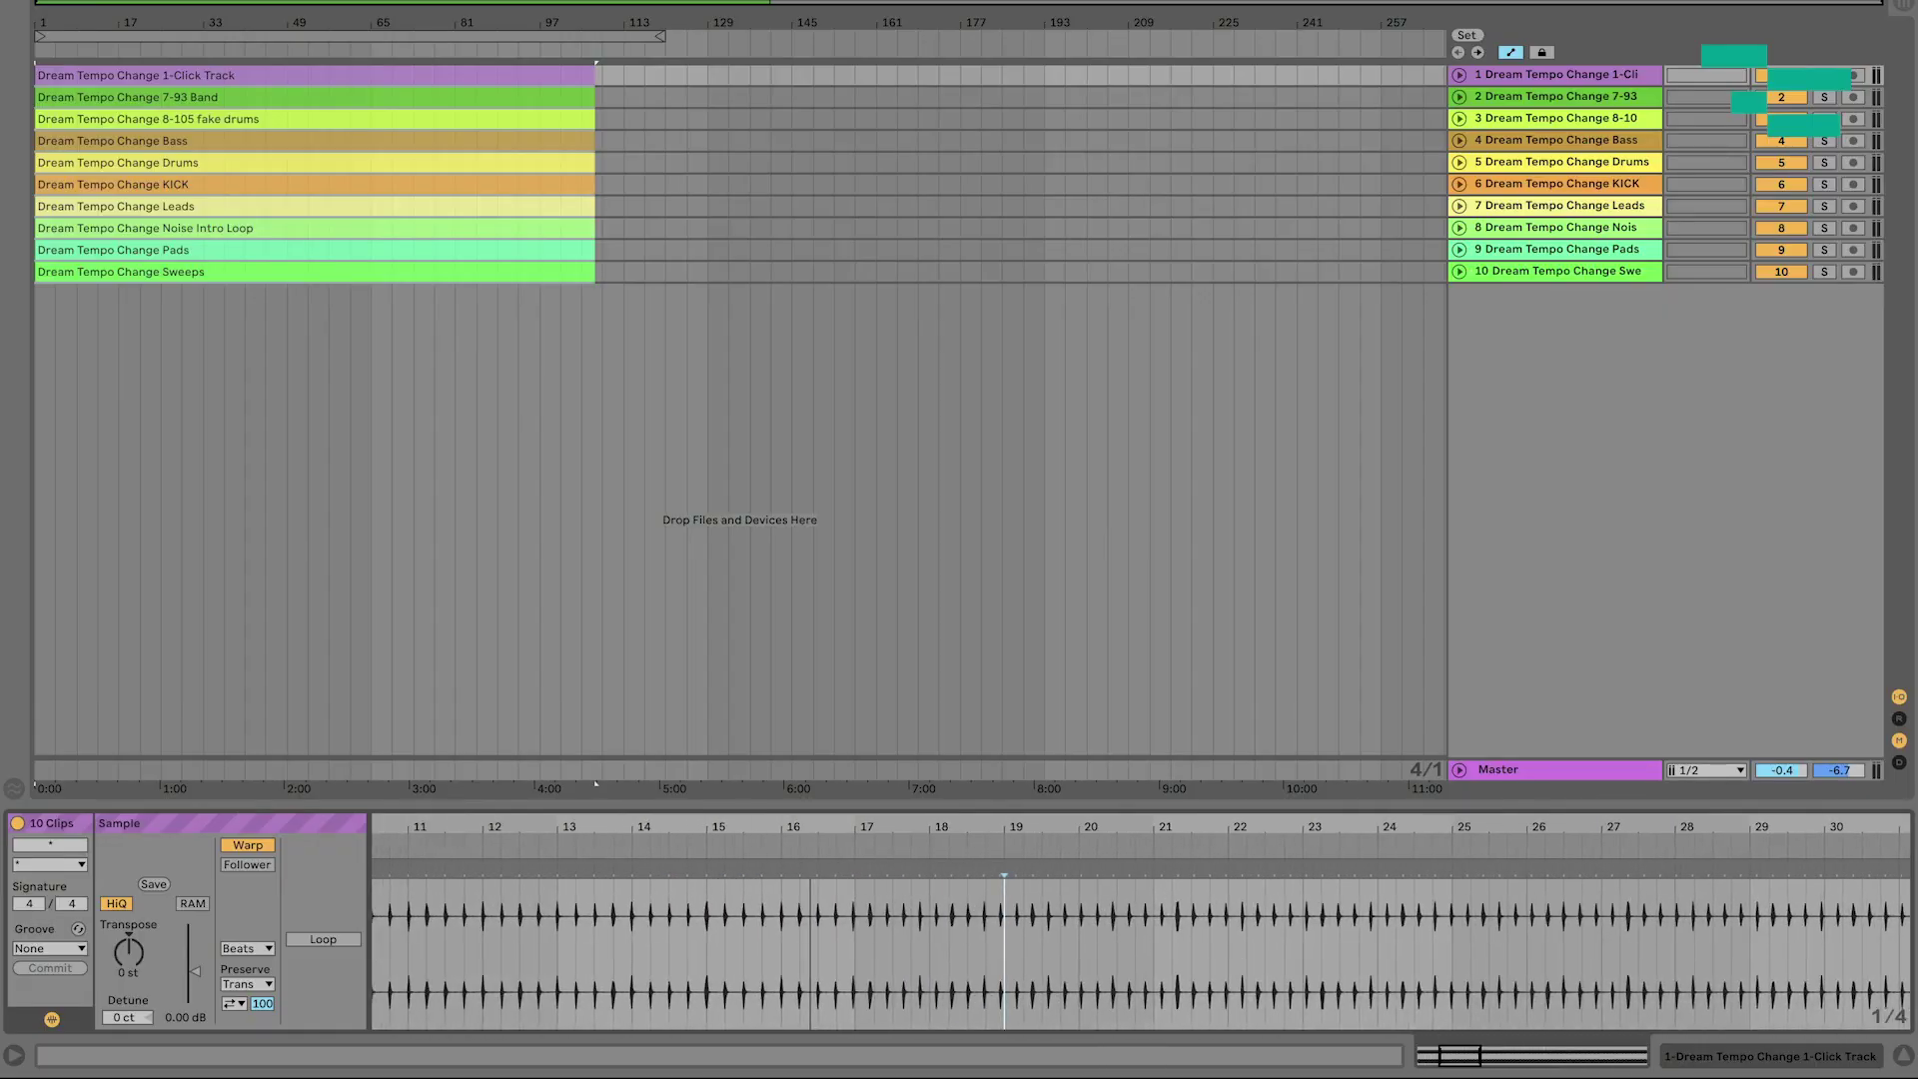
pyautogui.moveTo(818, 819); pyautogui.dragTo(818, 822)
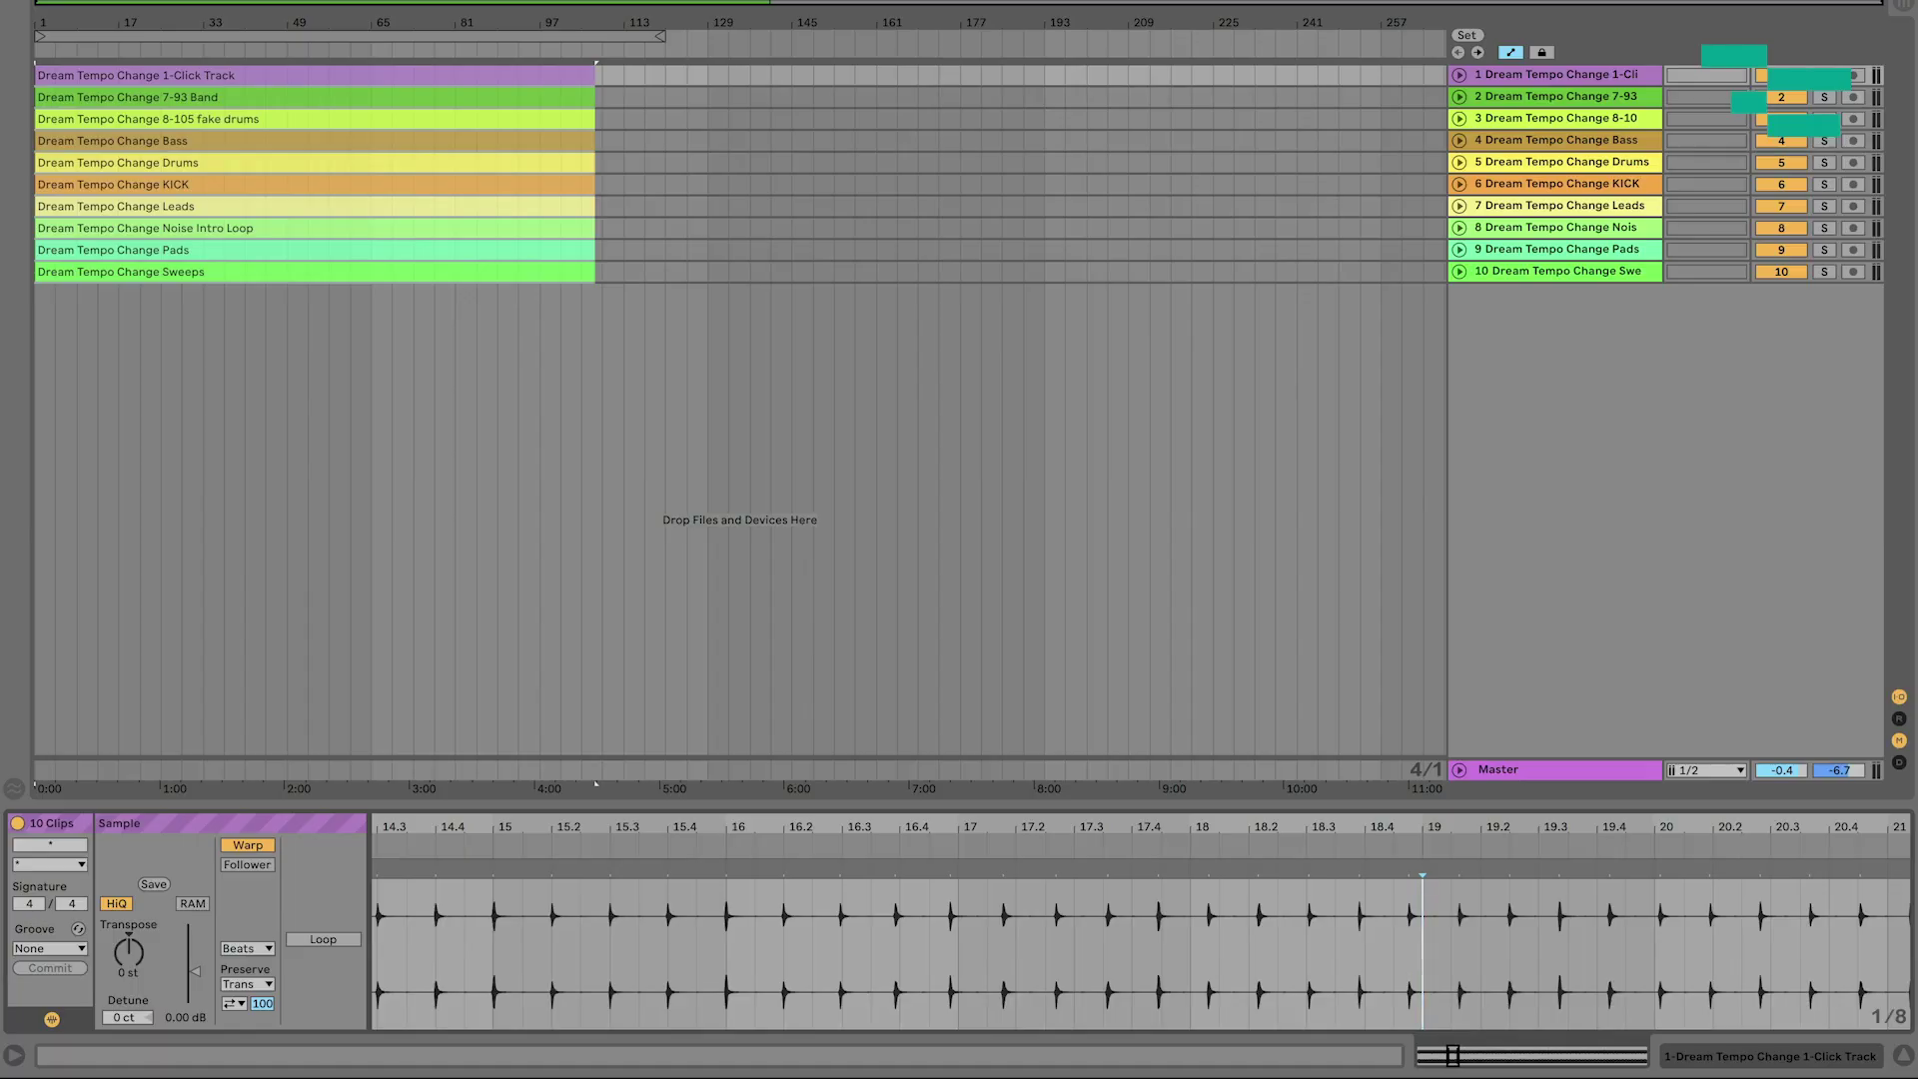
pyautogui.press('+')
pyautogui.press('+')
pyautogui.press('+')
pyautogui.press('+')
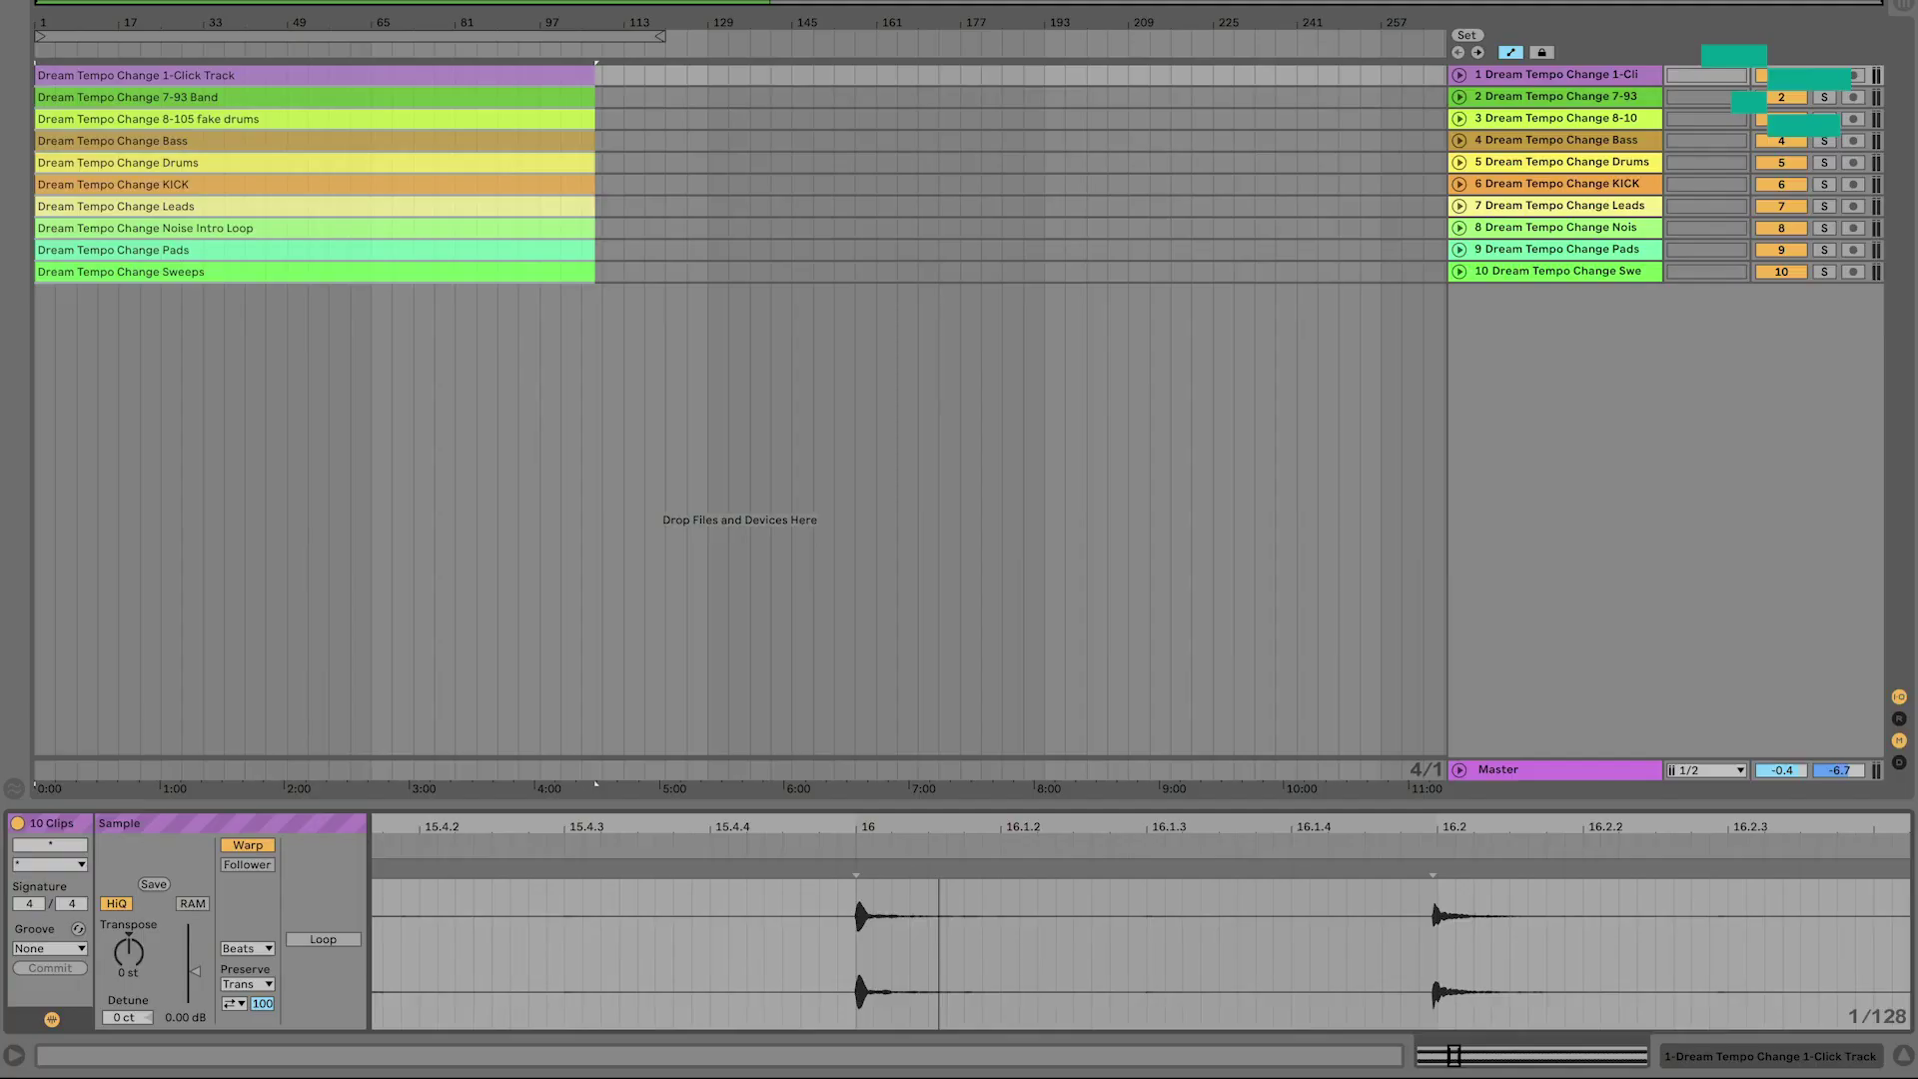
pyautogui.moveTo(807, 899); pyautogui.dragTo(807, 828)
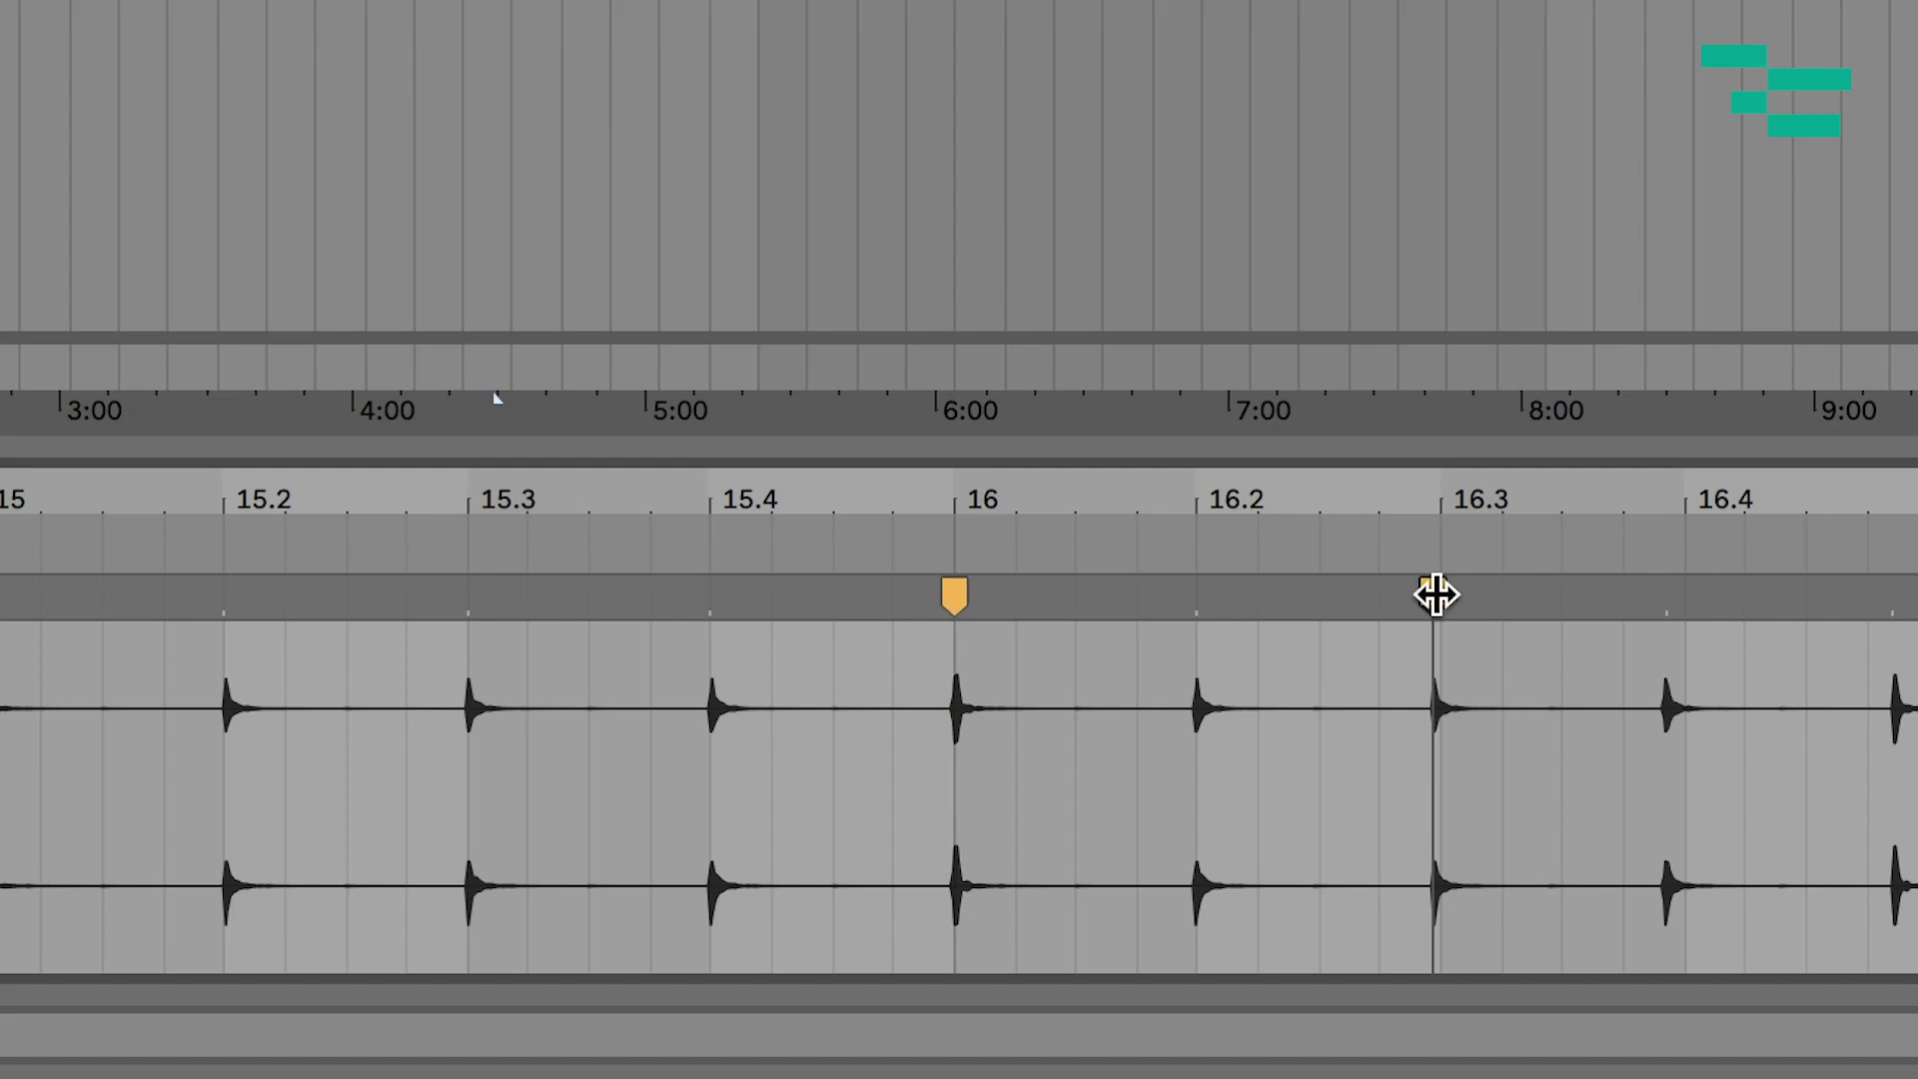
# Snap warp markers onto the click transients from bar 16 onward, including bar 21, through the track's end
pyautogui.moveTo(1435, 596)
pyautogui.mouseDown()
pyautogui.moveTo(1550, 599)
pyautogui.moveTo(1446, 607)
pyautogui.mouseUp()
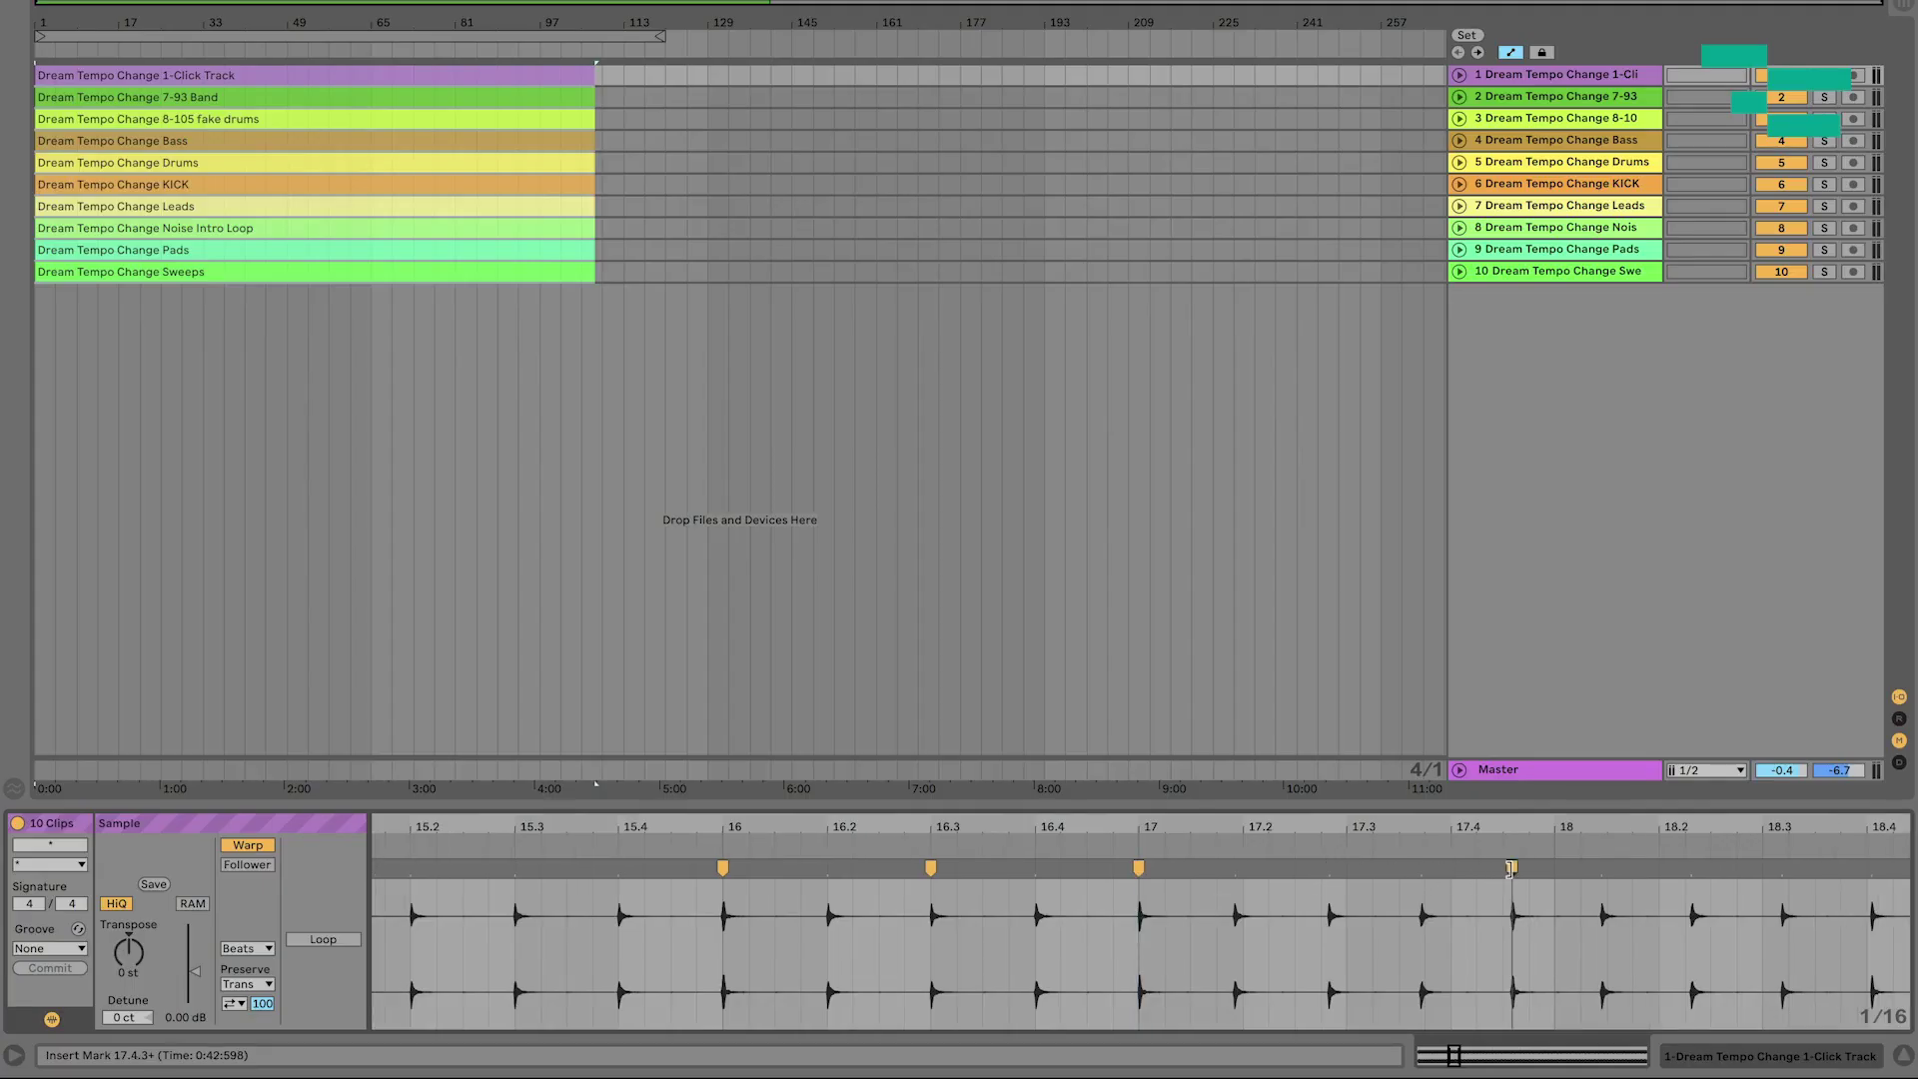
pyautogui.moveTo(1511, 868); pyautogui.dragTo(1587, 868)
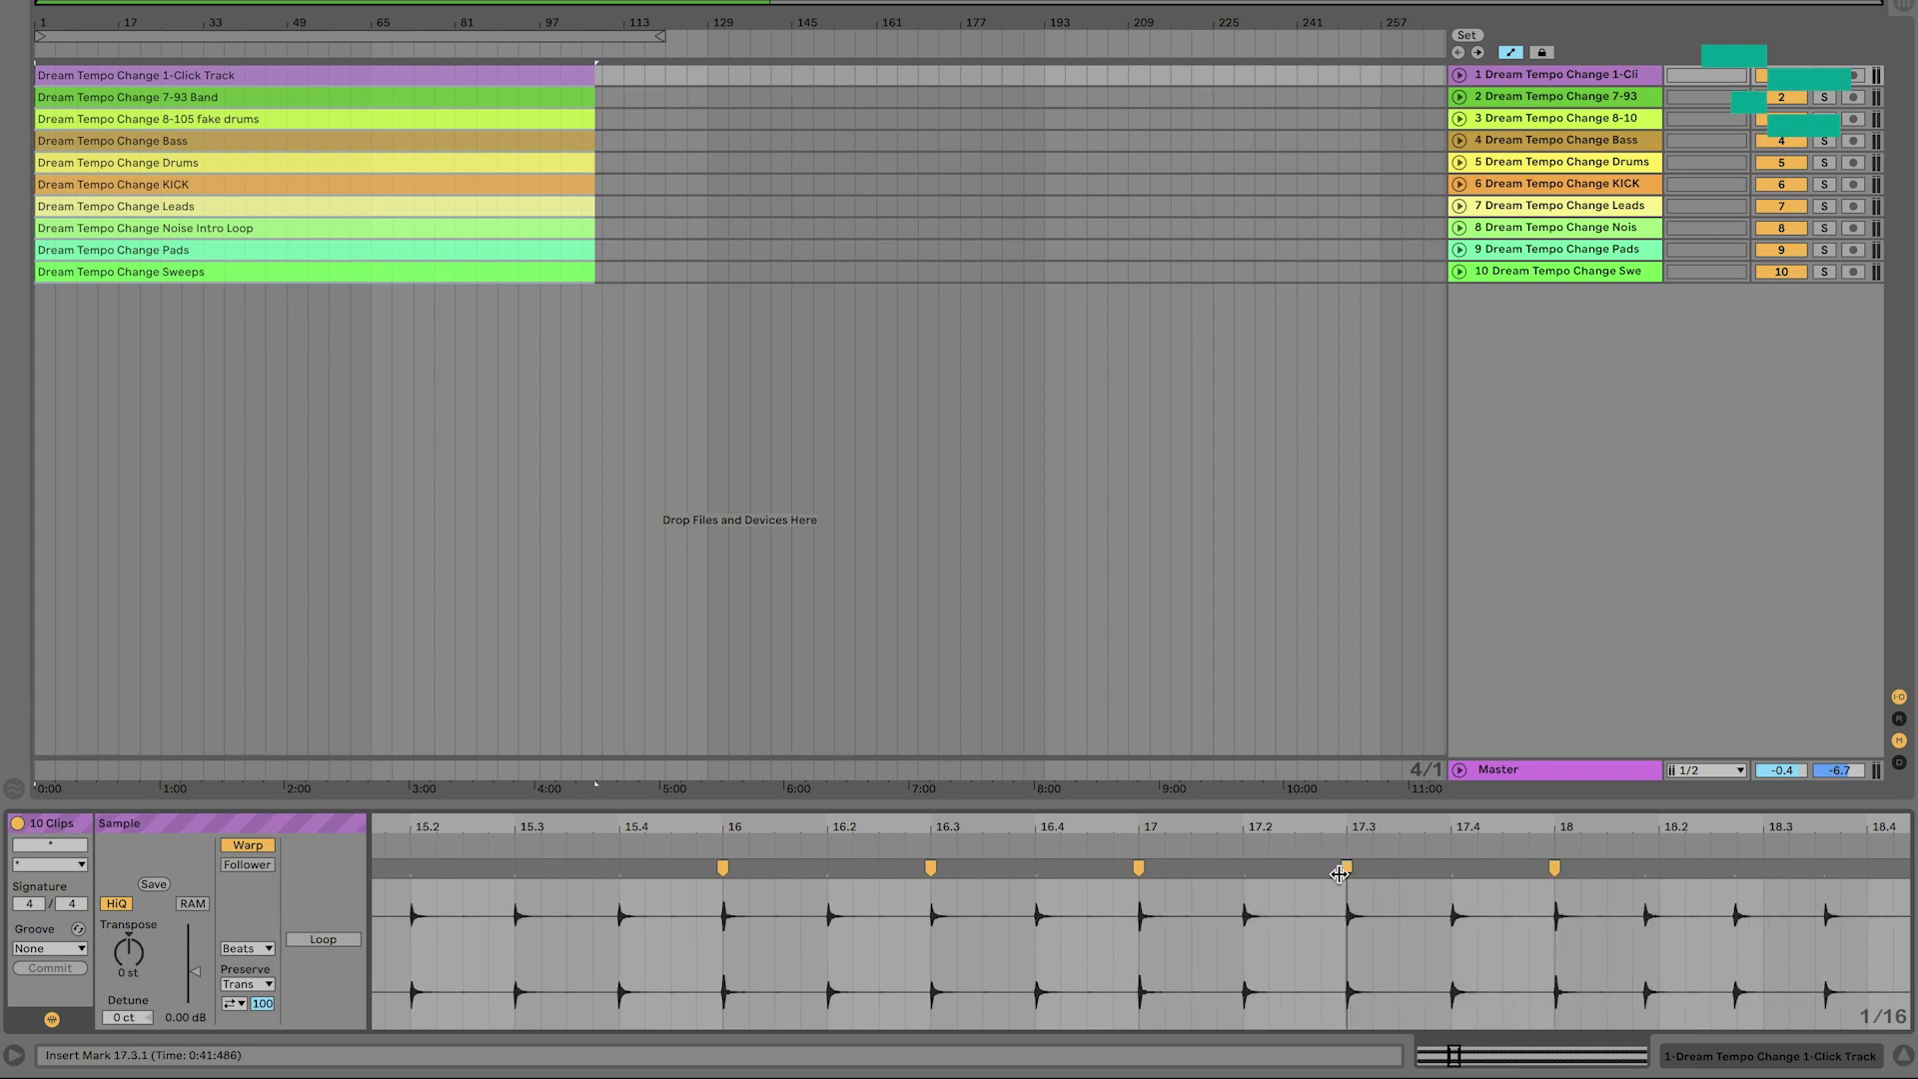
pyautogui.moveTo(1442, 829); pyautogui.dragTo(1268, 830)
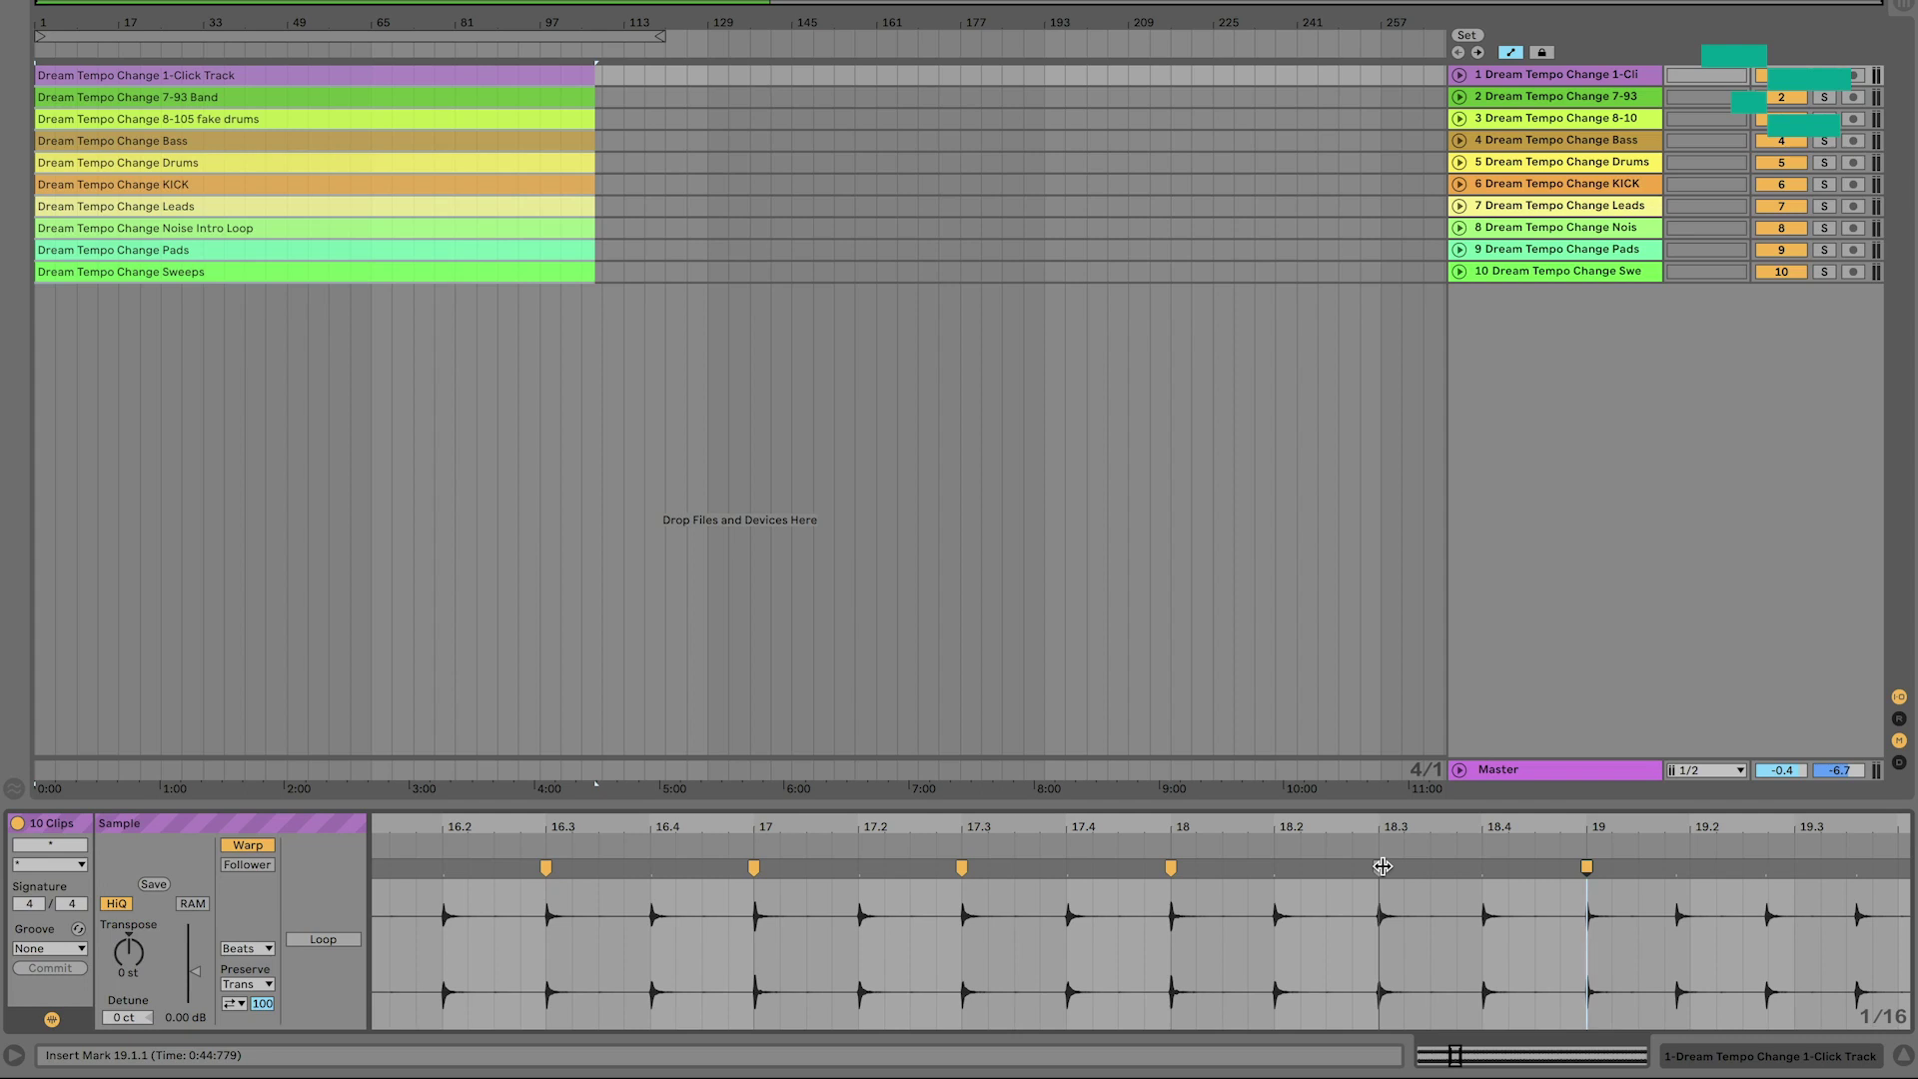
pyautogui.hscroll(5, 1394, 915)
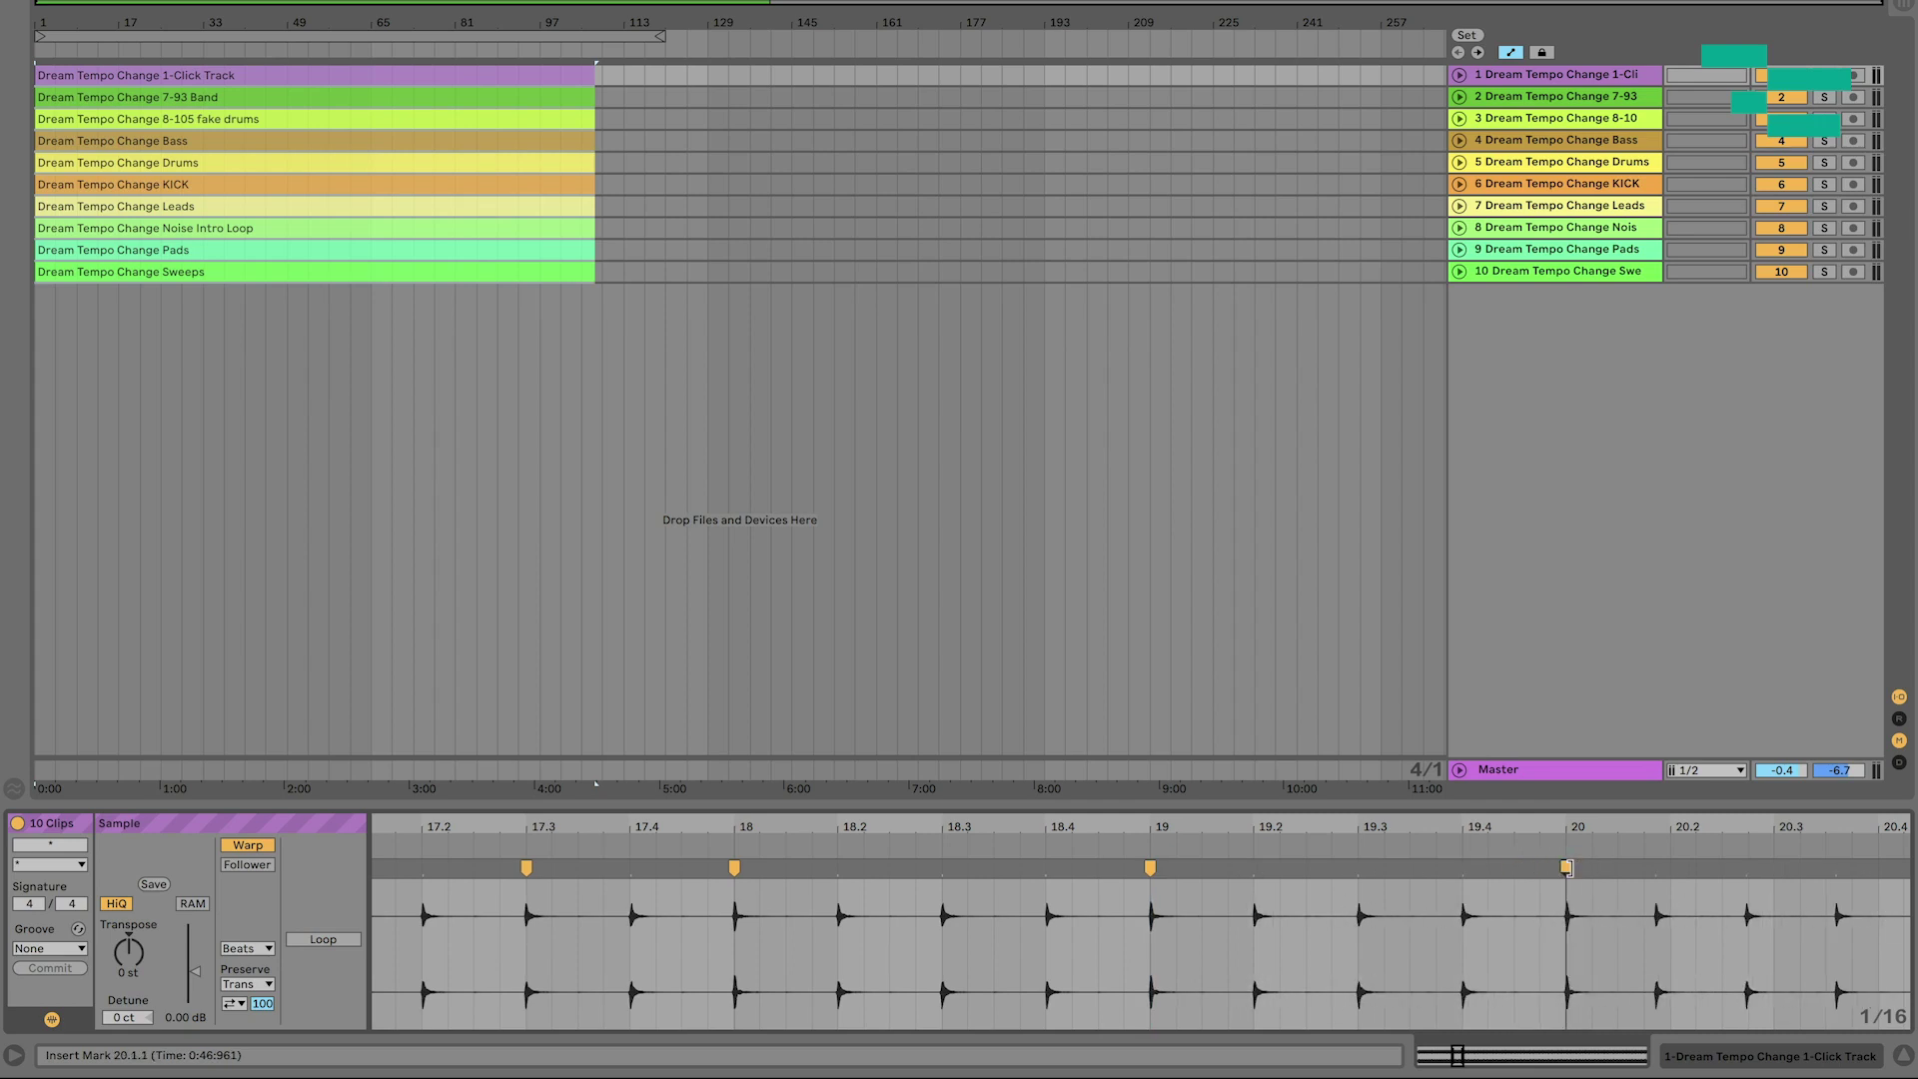
pyautogui.hscroll(5, 1491, 951)
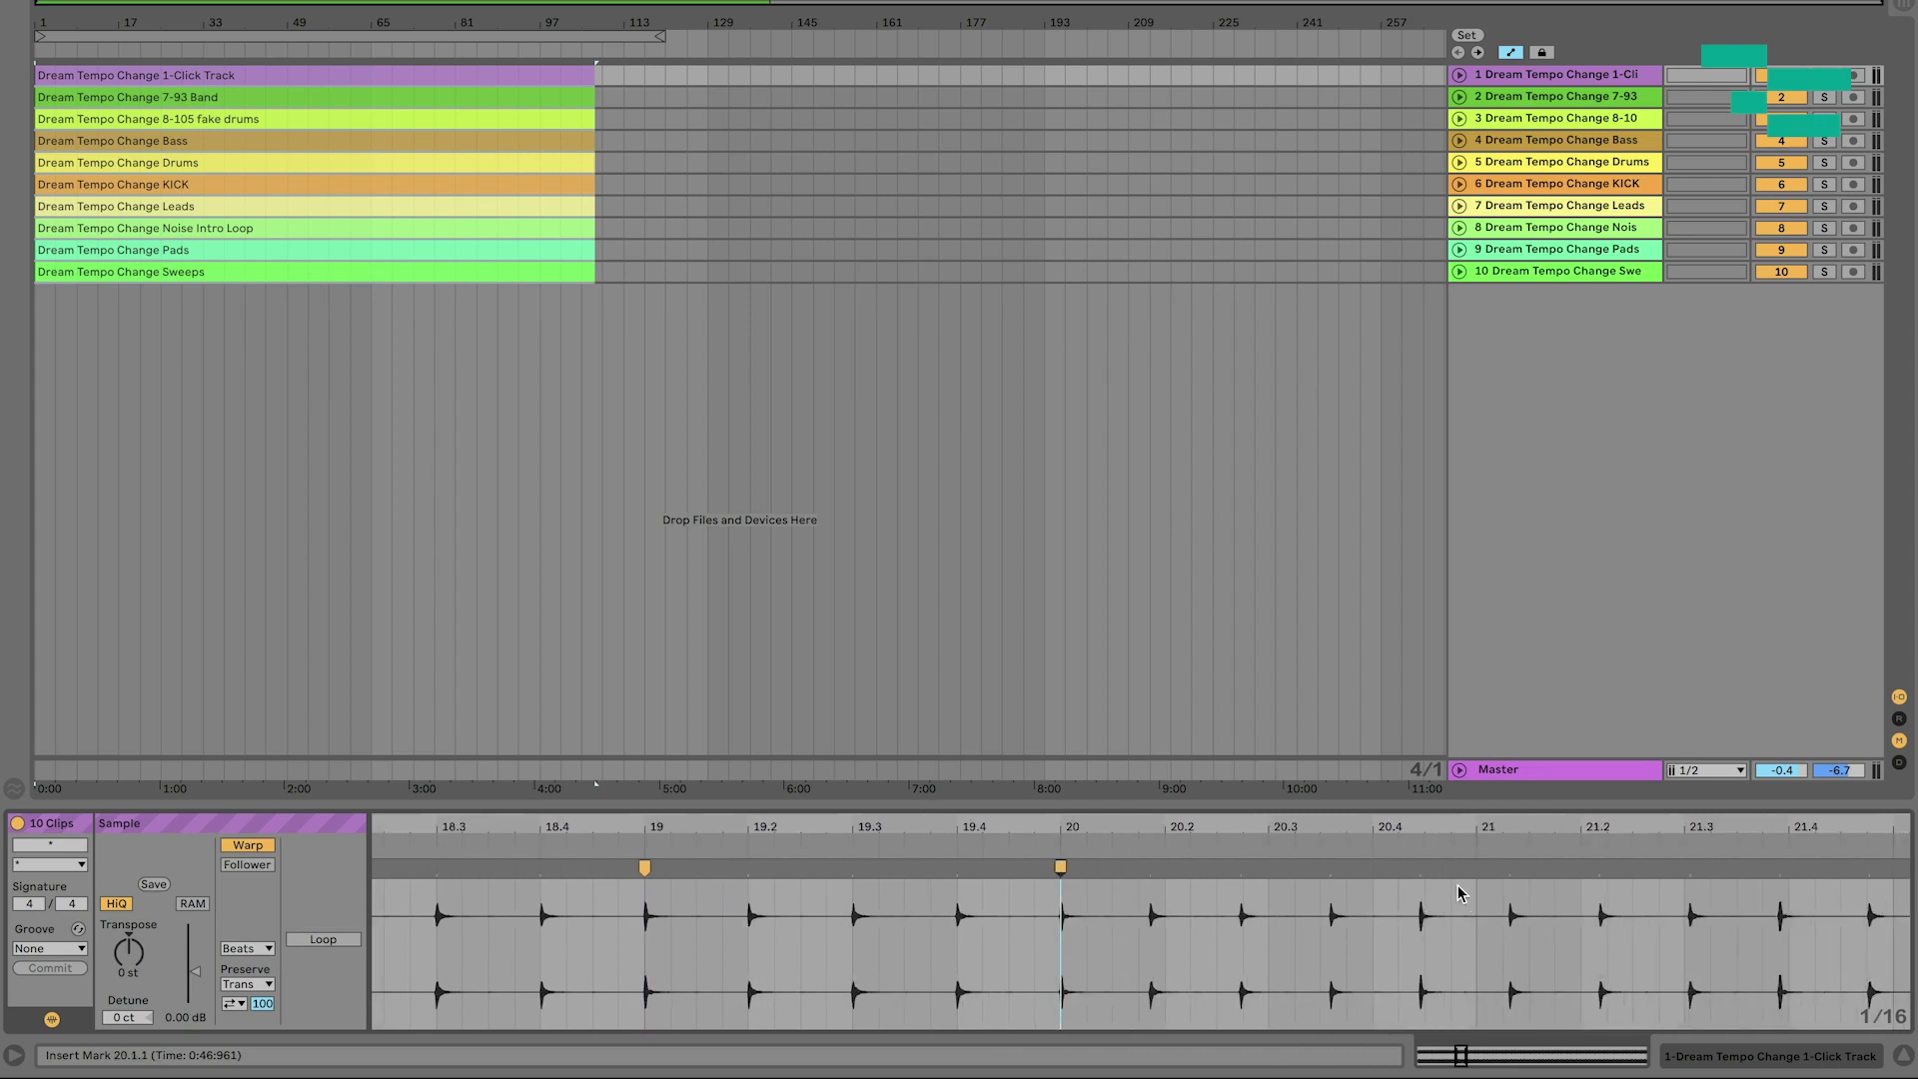
pyautogui.moveTo(1419, 871); pyautogui.dragTo(1488, 873)
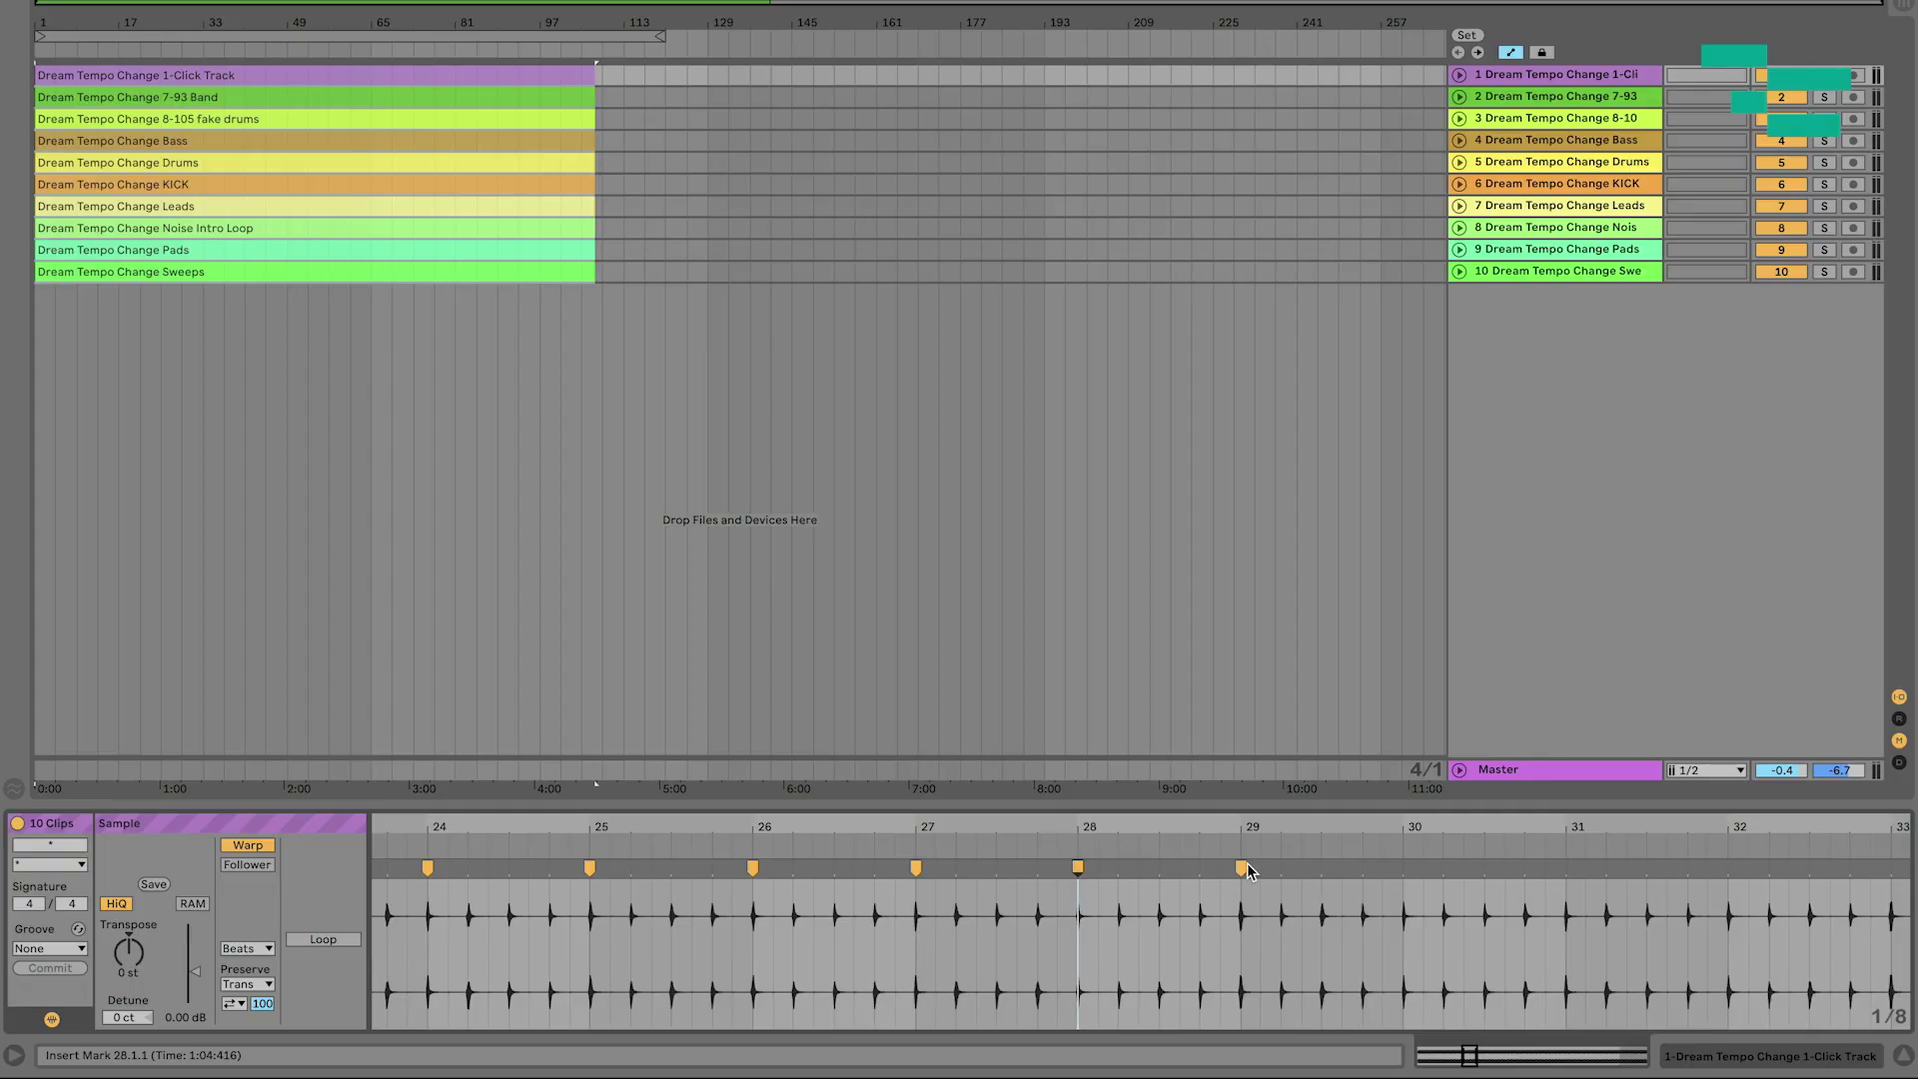
pyautogui.moveTo(1387, 821); pyautogui.dragTo(1387, 704)
pyautogui.moveTo(1833, 822); pyautogui.dragTo(1580, 821)
pyautogui.moveTo(1880, 829); pyautogui.dragTo(1880, 930)
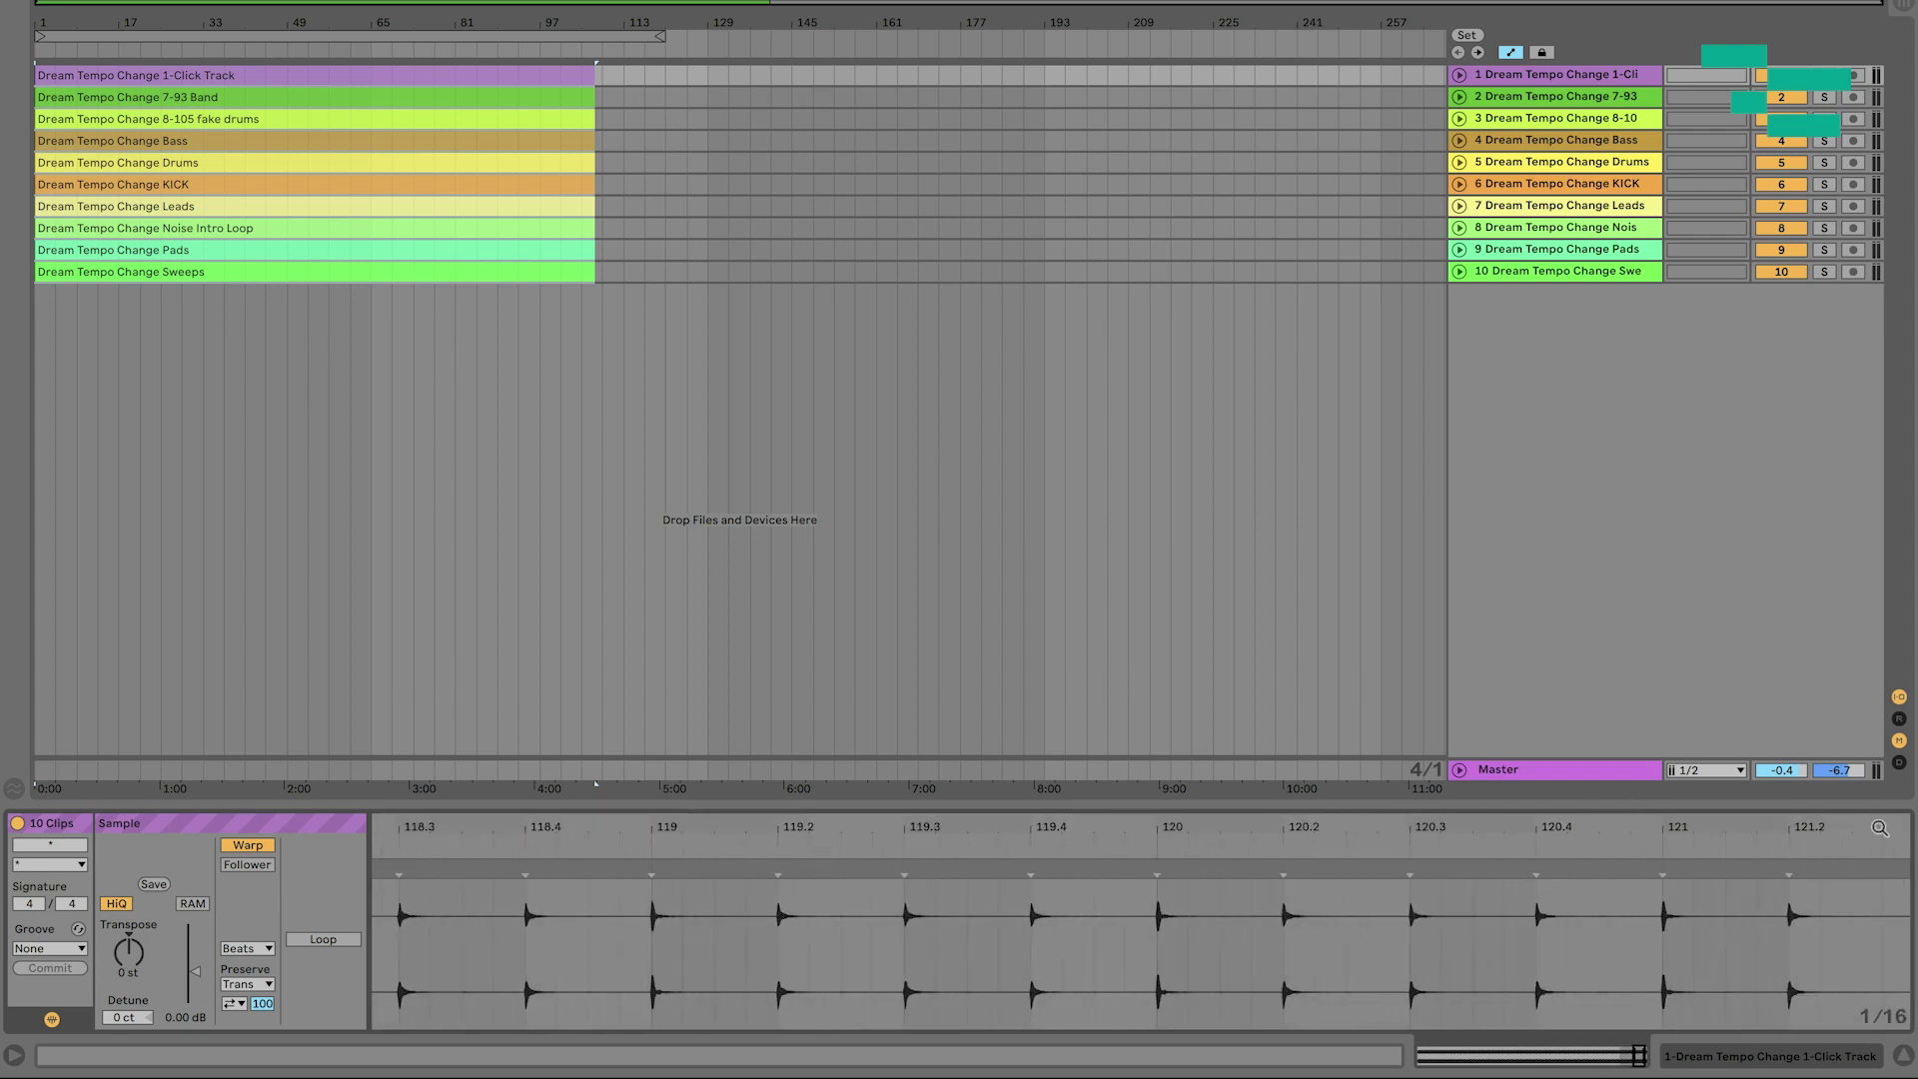
pyautogui.doubleClick(1679, 829)
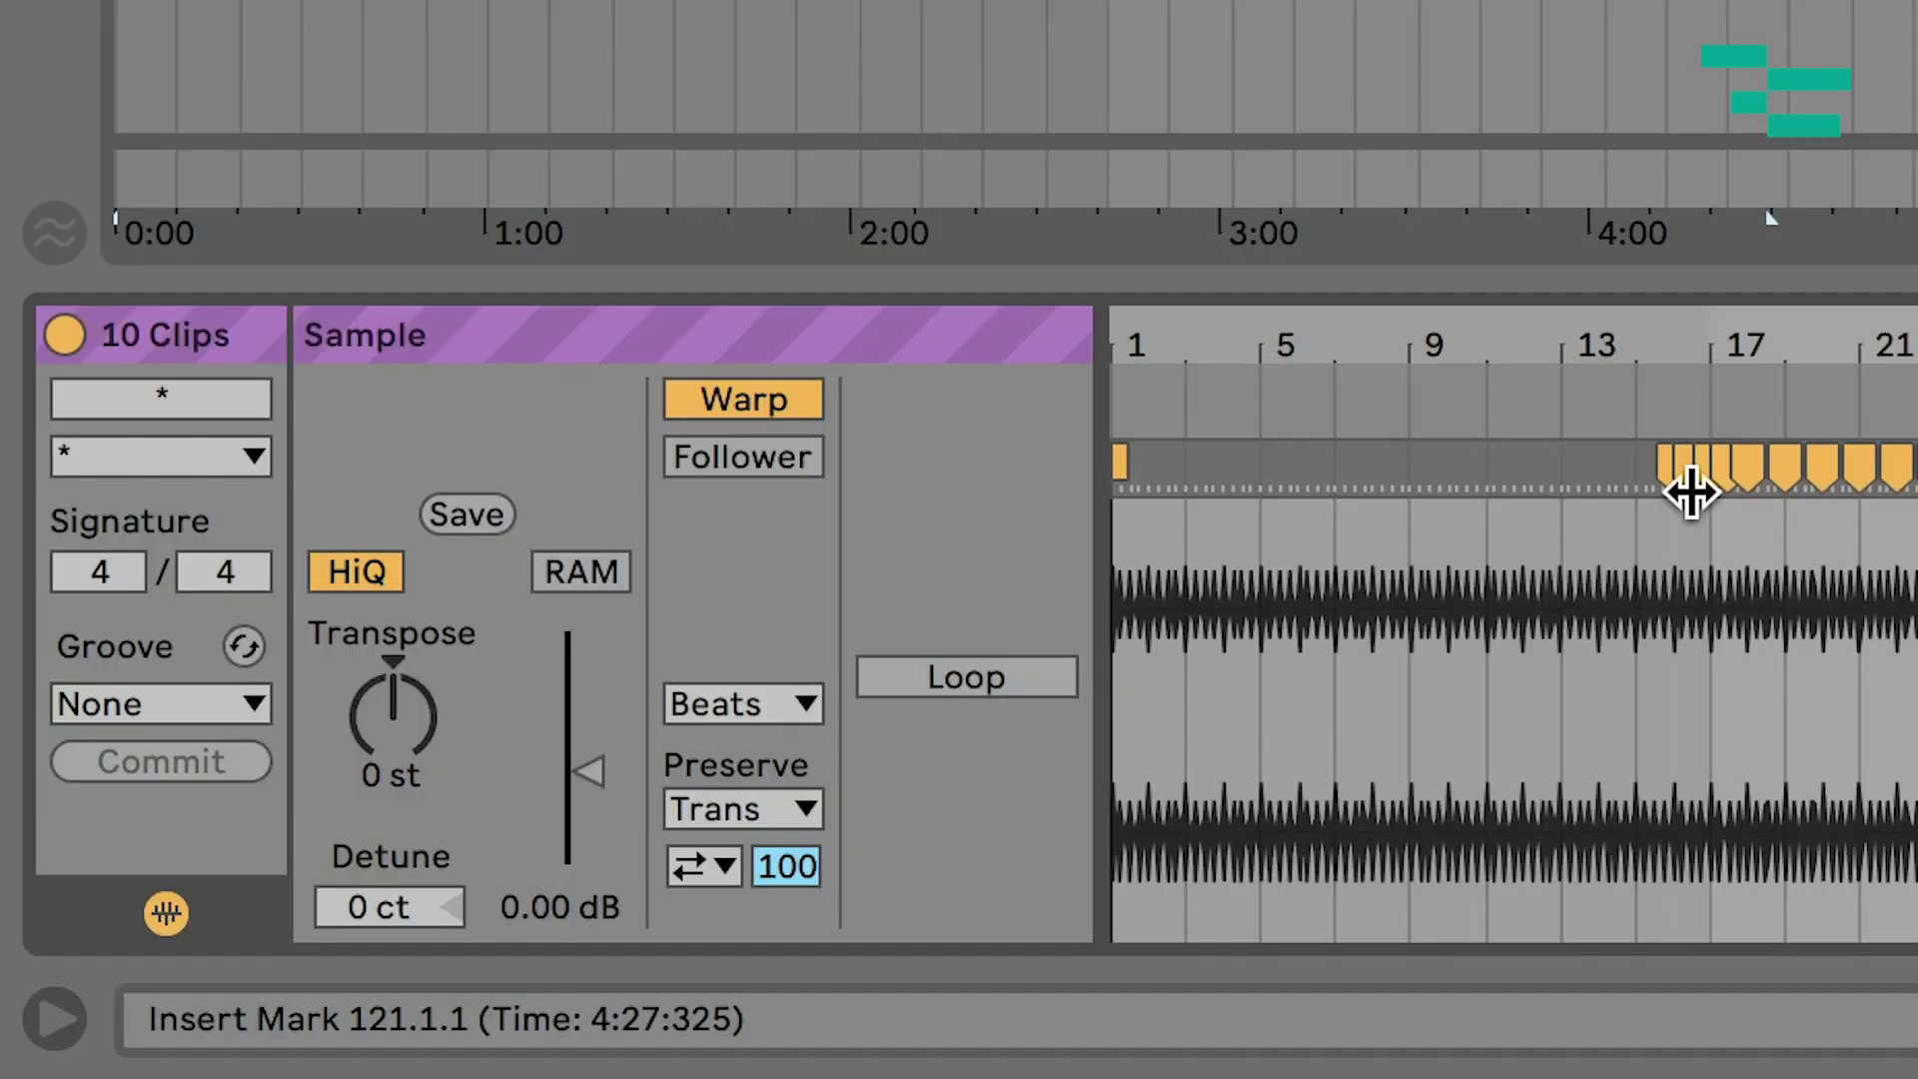
# Change the stems' warp mode from Beats to Complex and select the Click Track clip
pyautogui.click(787, 690)
pyautogui.click(794, 939)
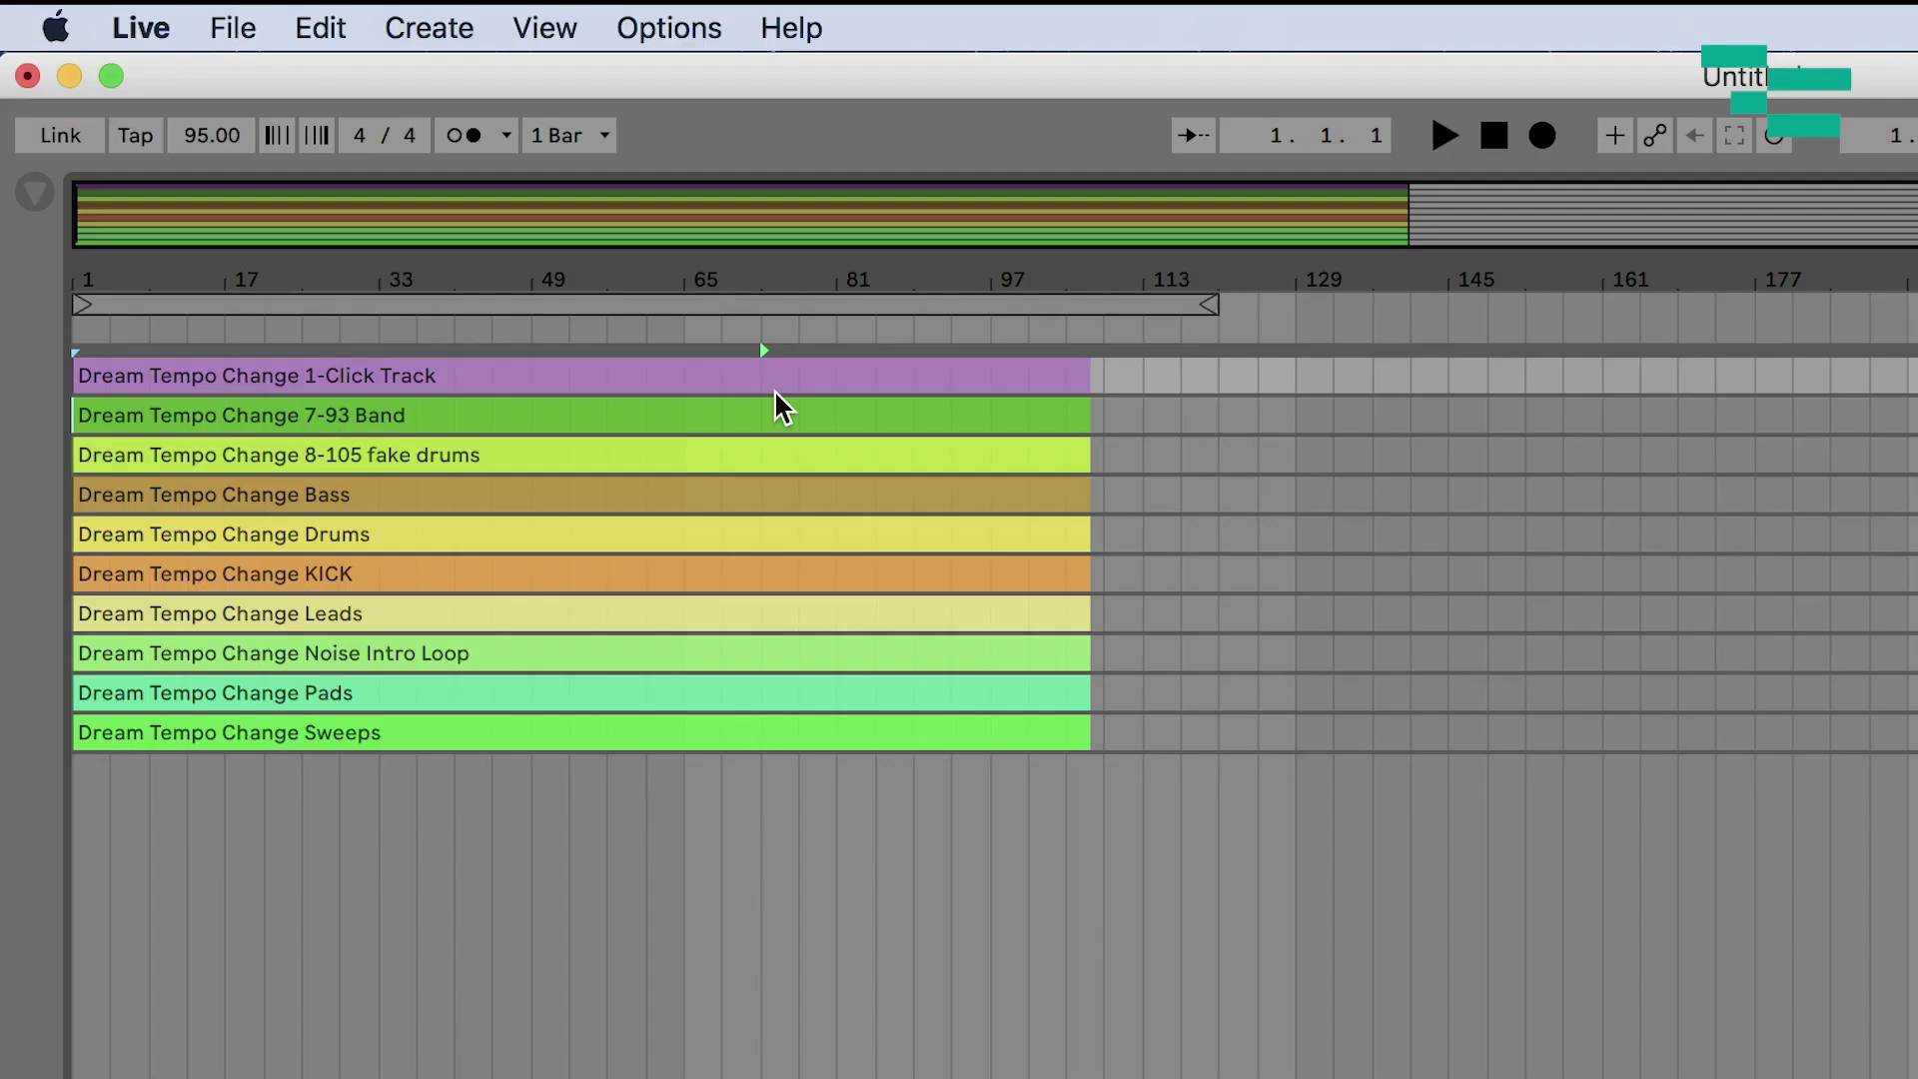
pyautogui.click(424, 221)
pyautogui.click(783, 369)
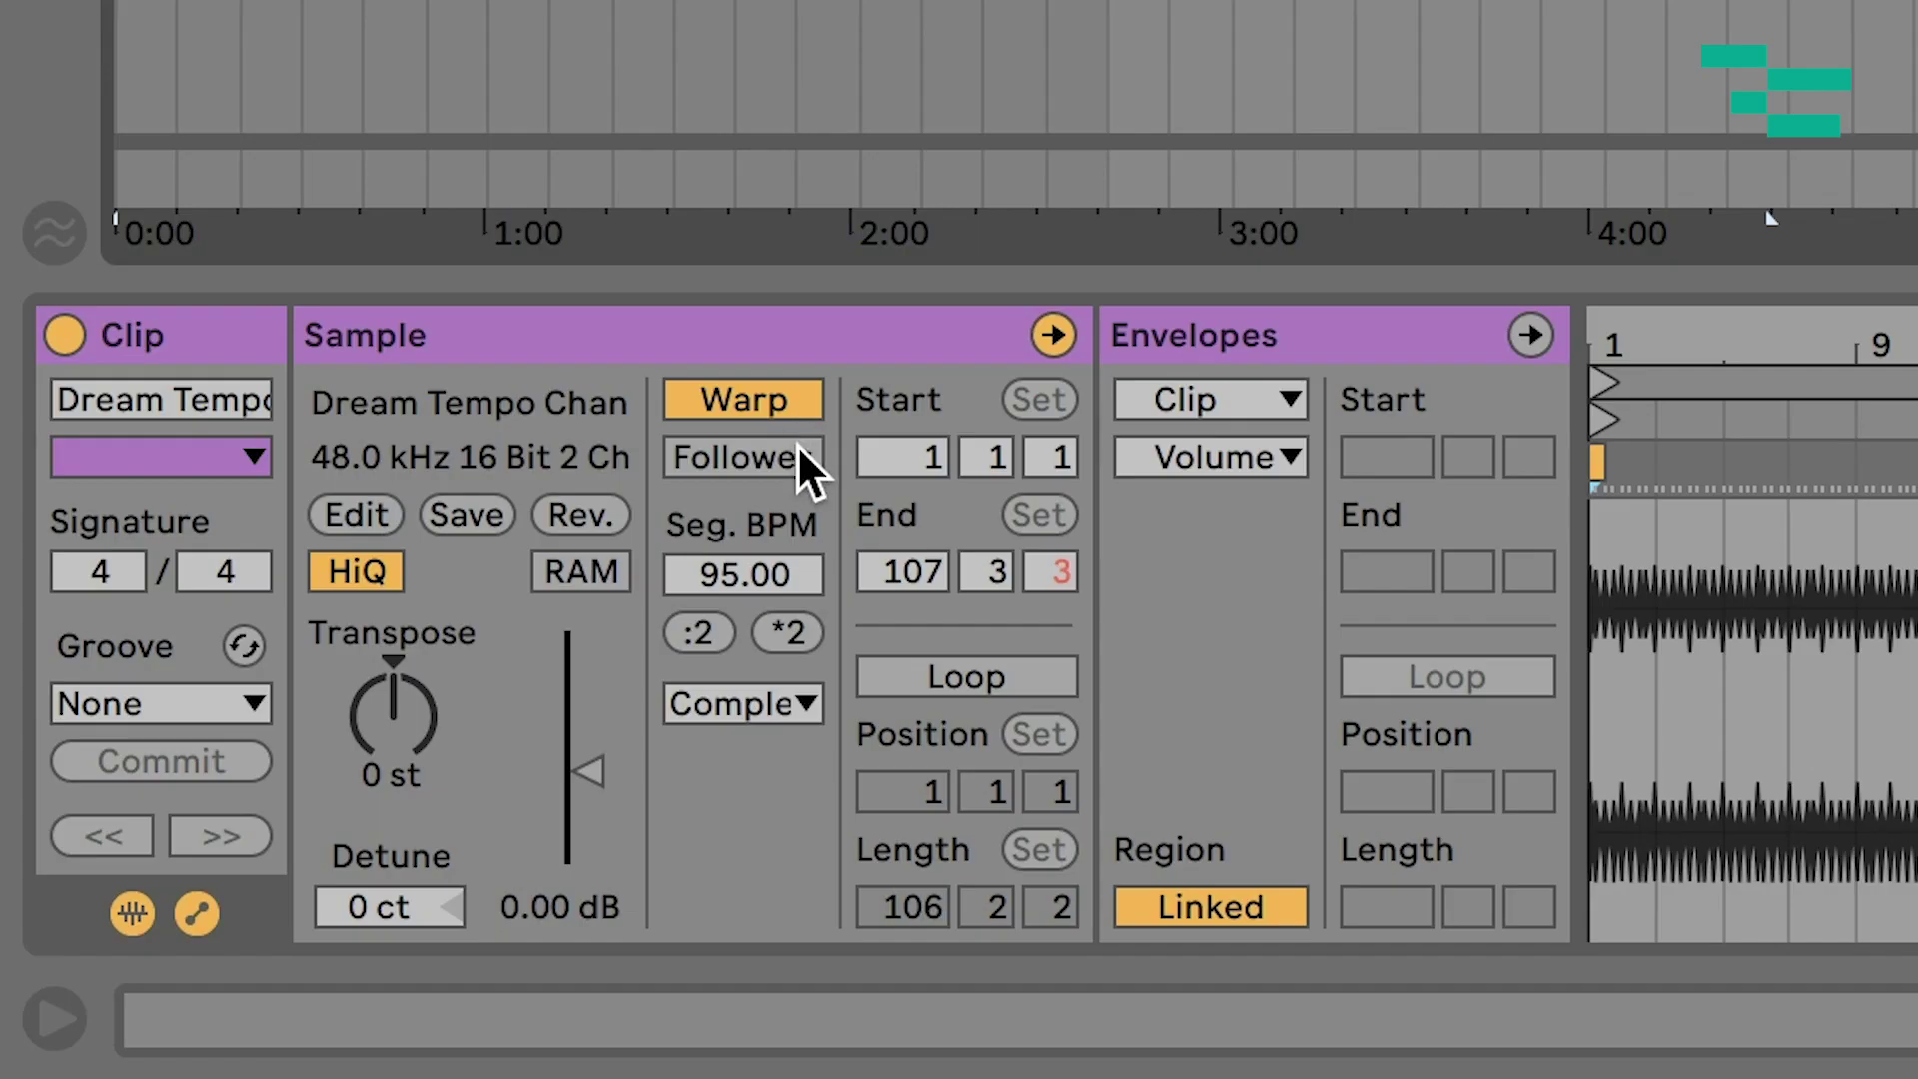
# Switch the Click Track clip from Follower to Leader and unfold the Master's Song Tempo lane
pyautogui.click(266, 860)
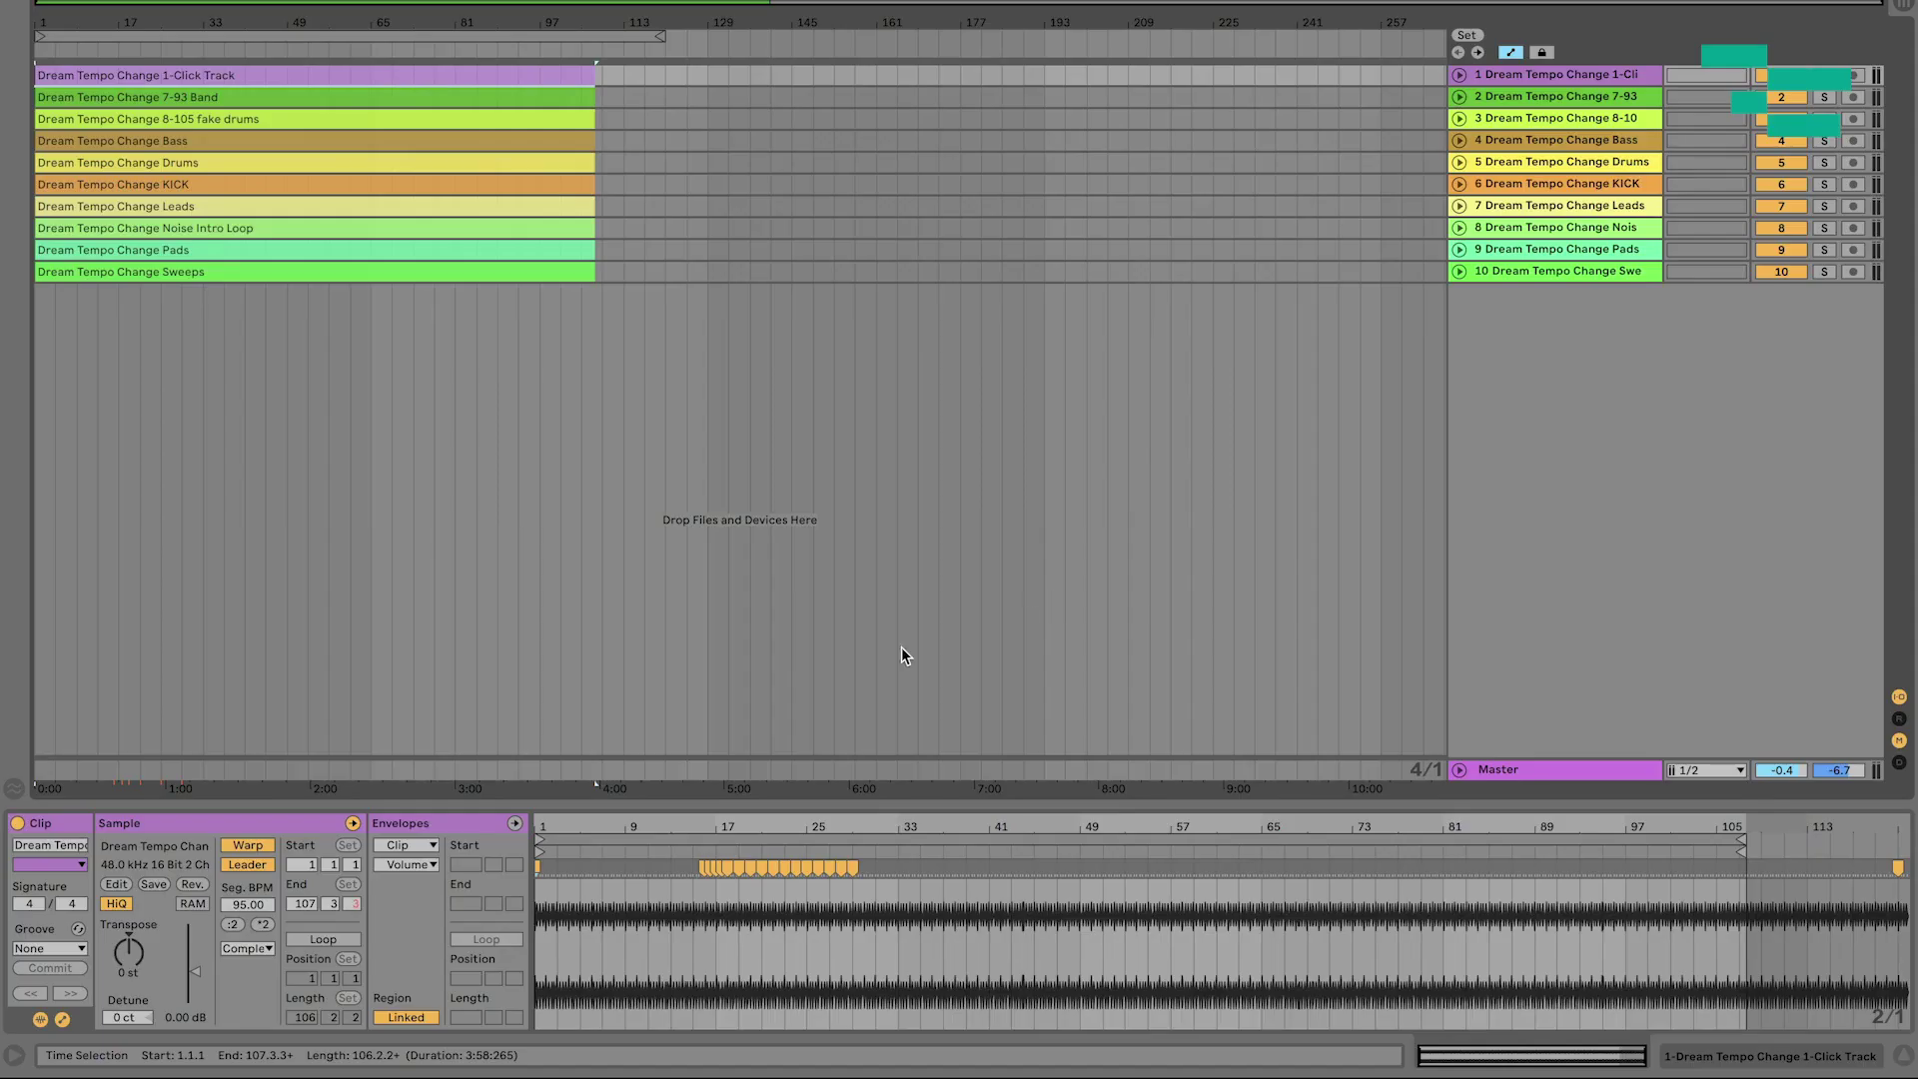
pyautogui.click(1458, 770)
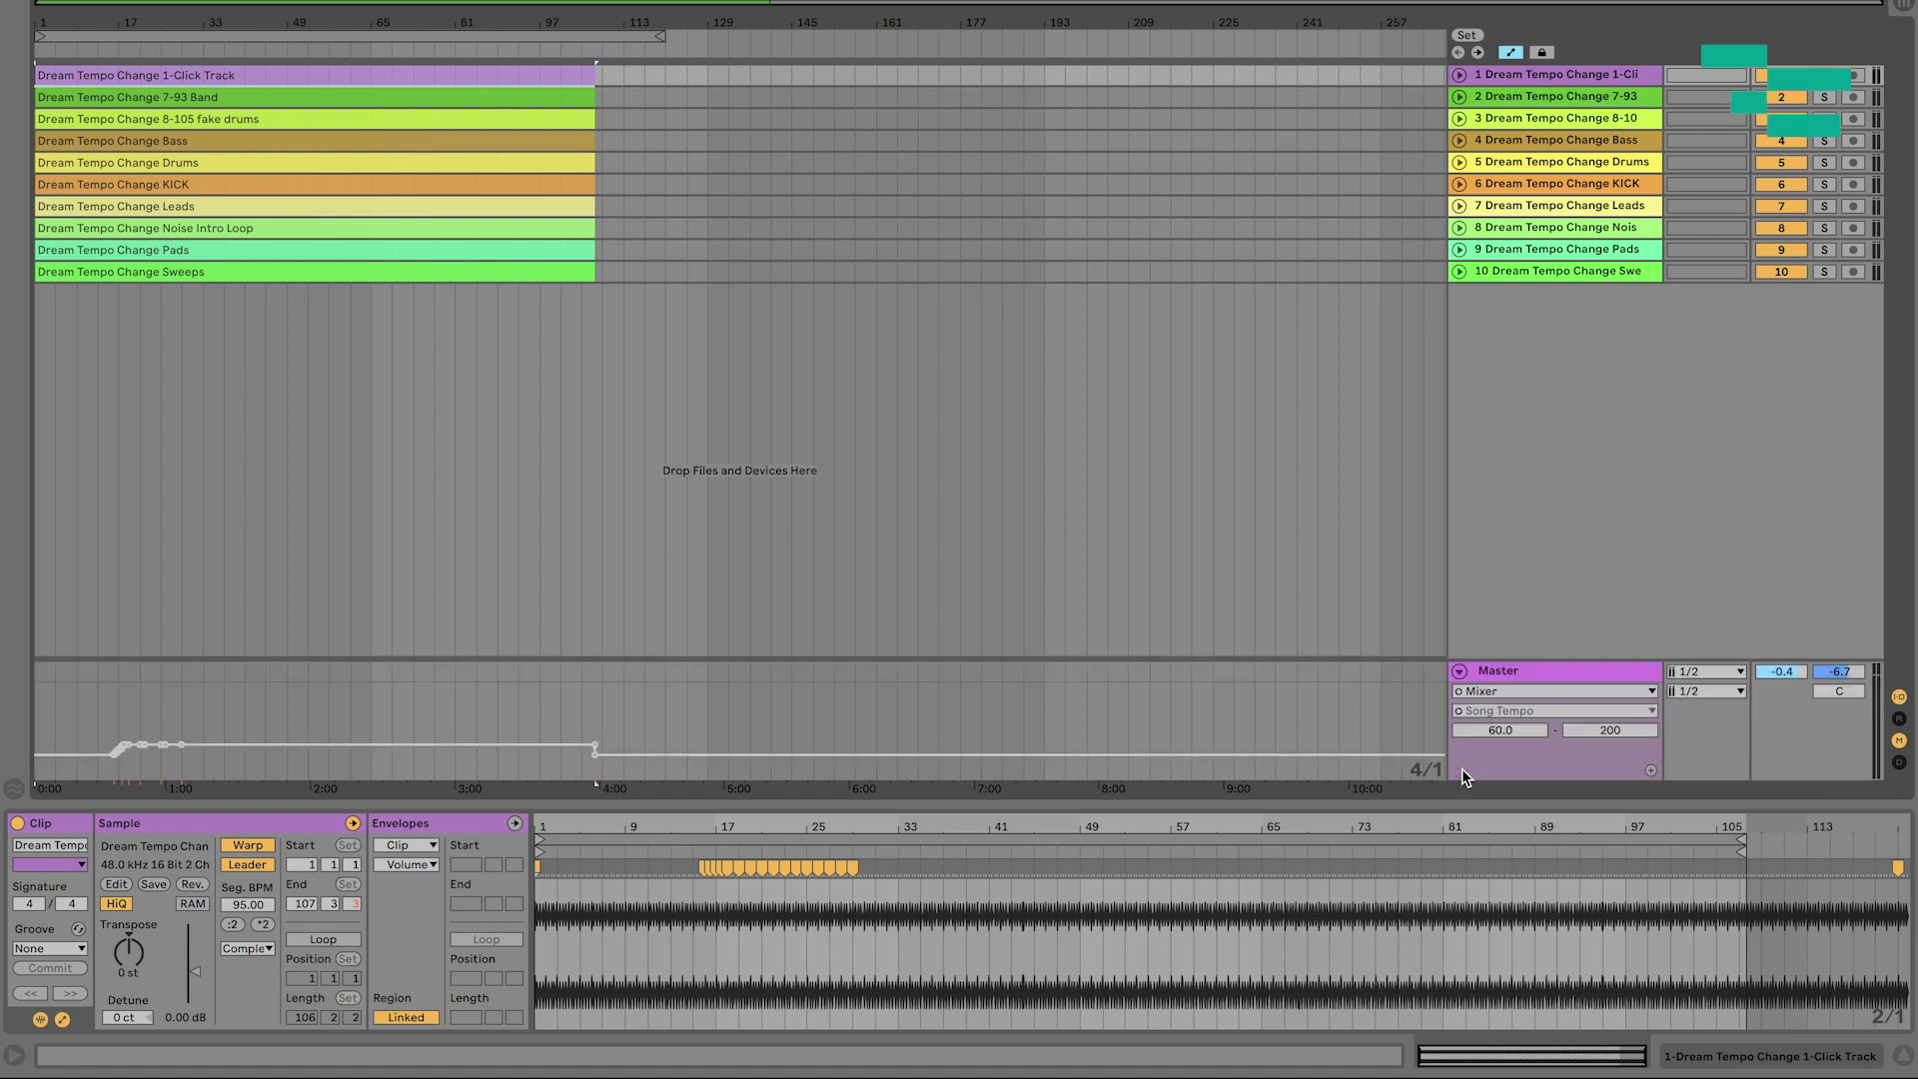
pyautogui.click(108, 753)
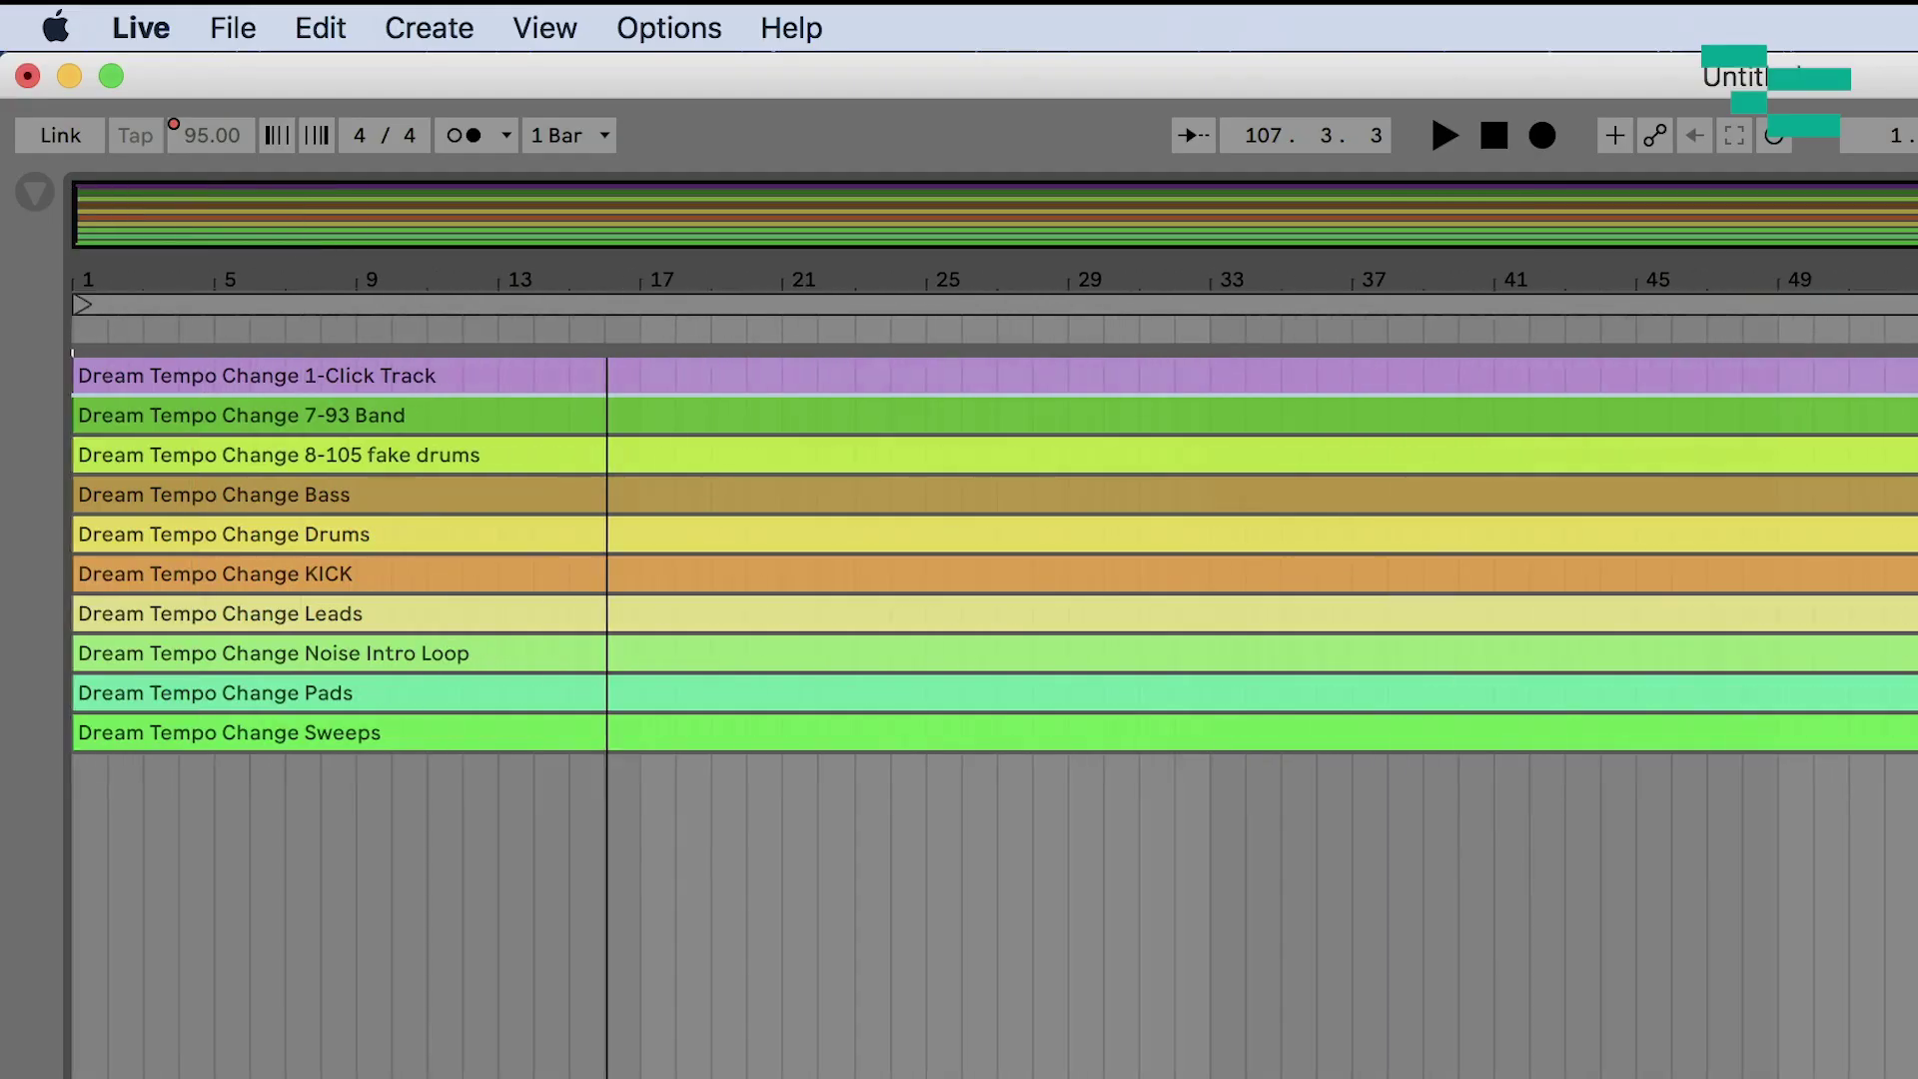
# Start playback at bar 13, enable the Metronome, and deactivate track 1, the Click Track
pyautogui.moveTo(404, 285); pyautogui.dragTo(416, 291)
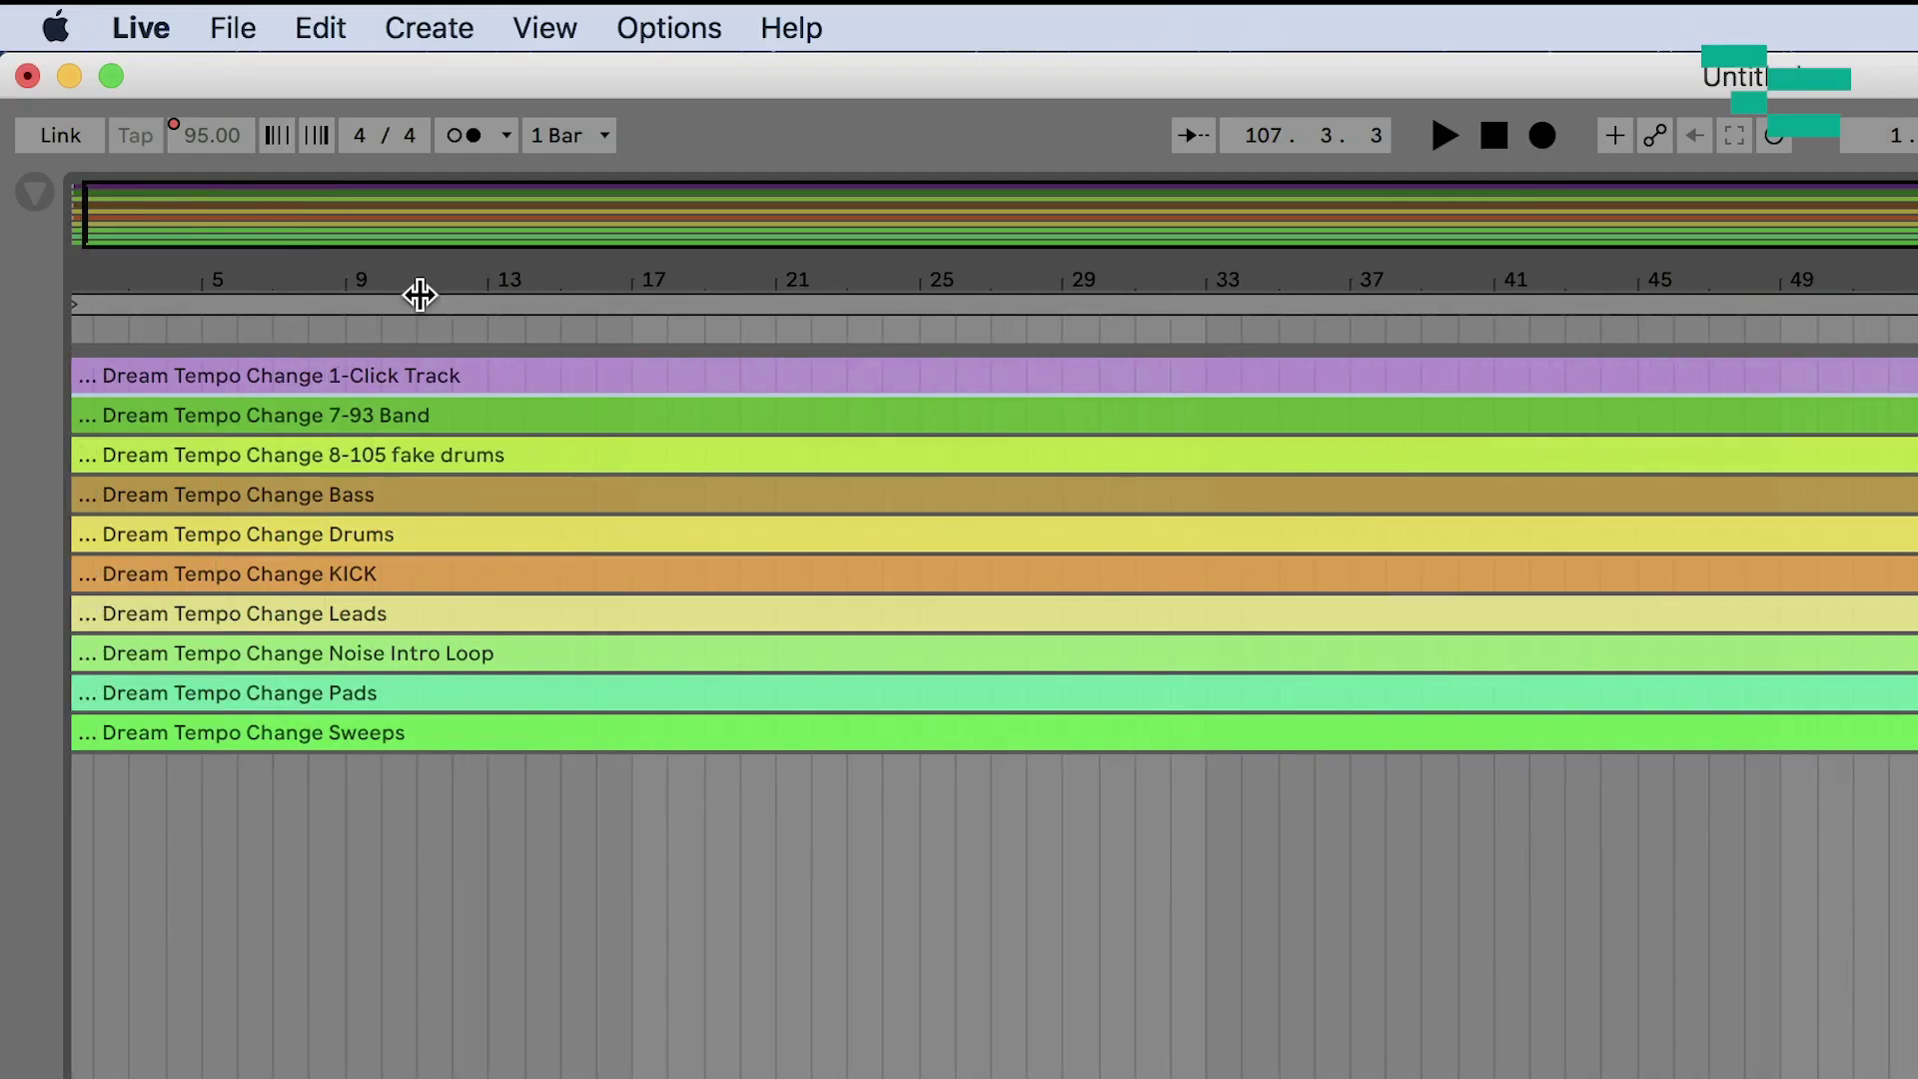
pyautogui.click(502, 326)
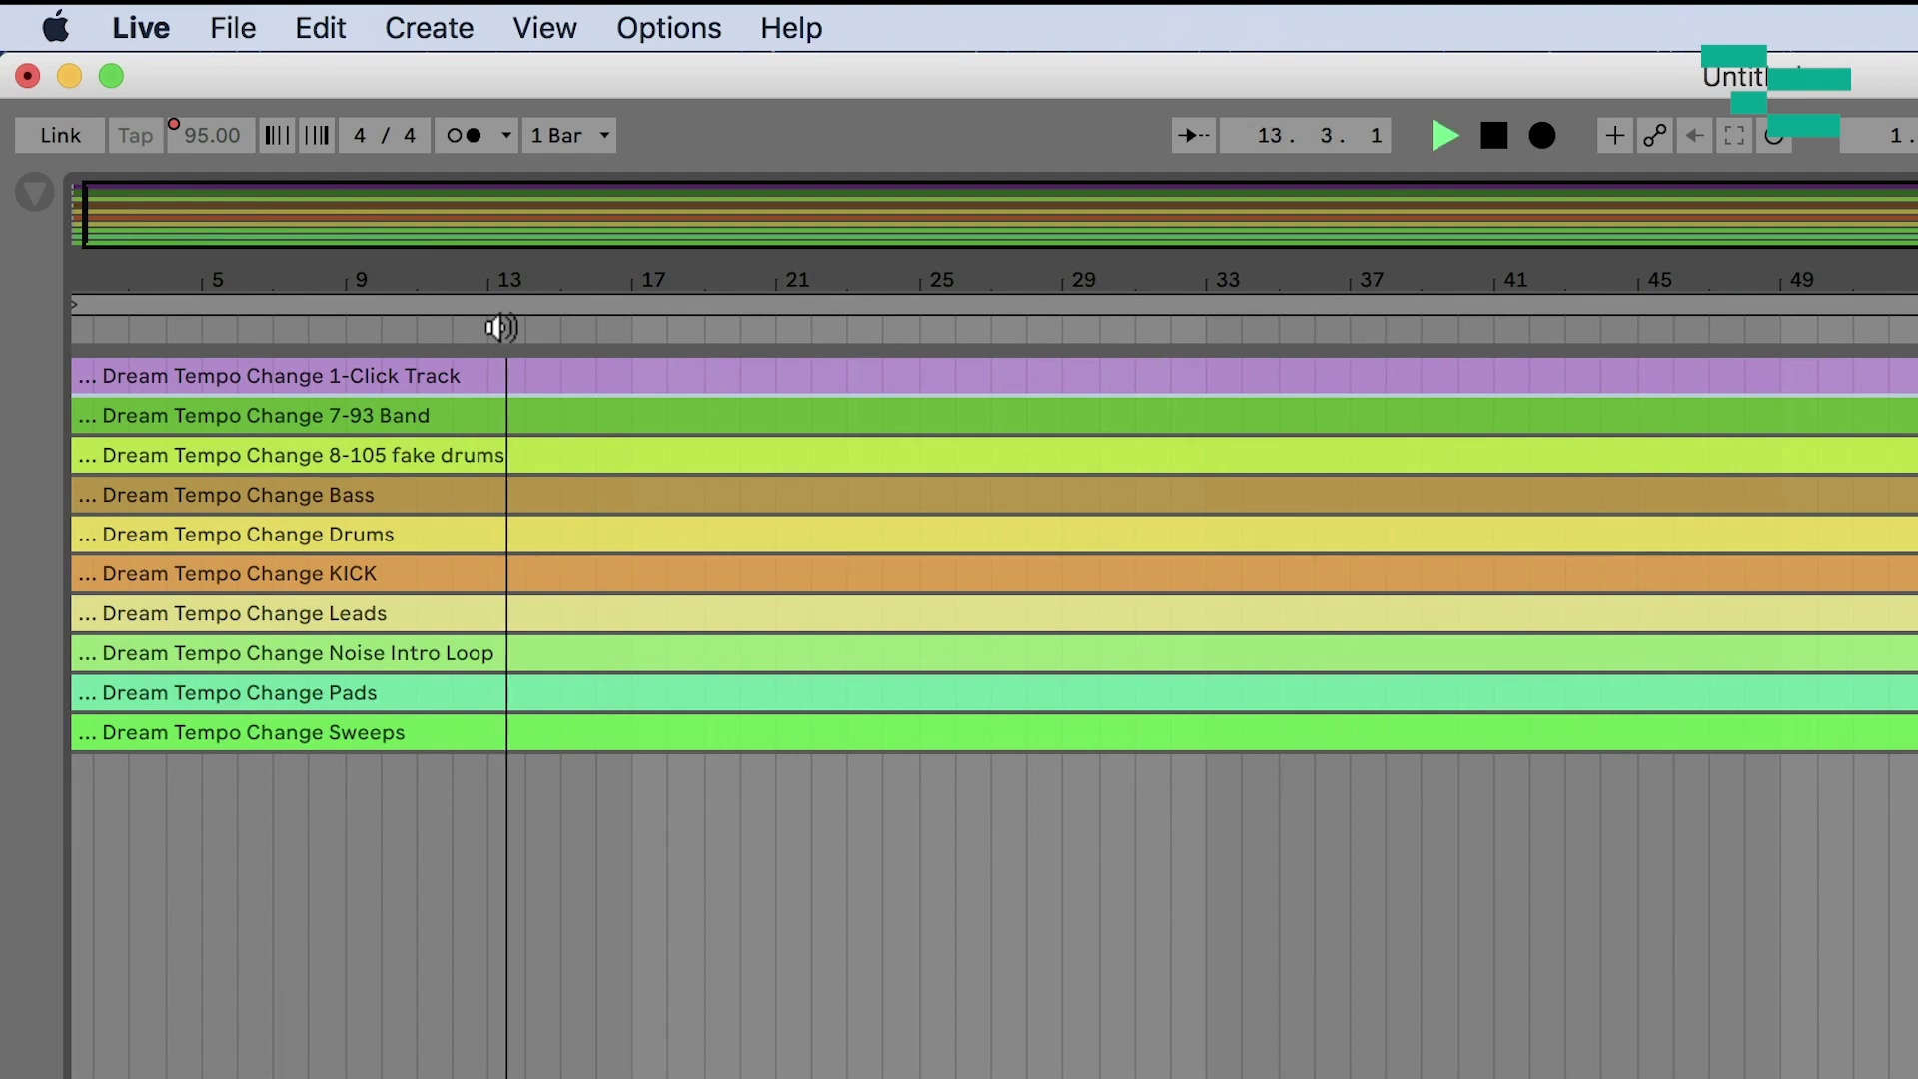
pyautogui.click(466, 138)
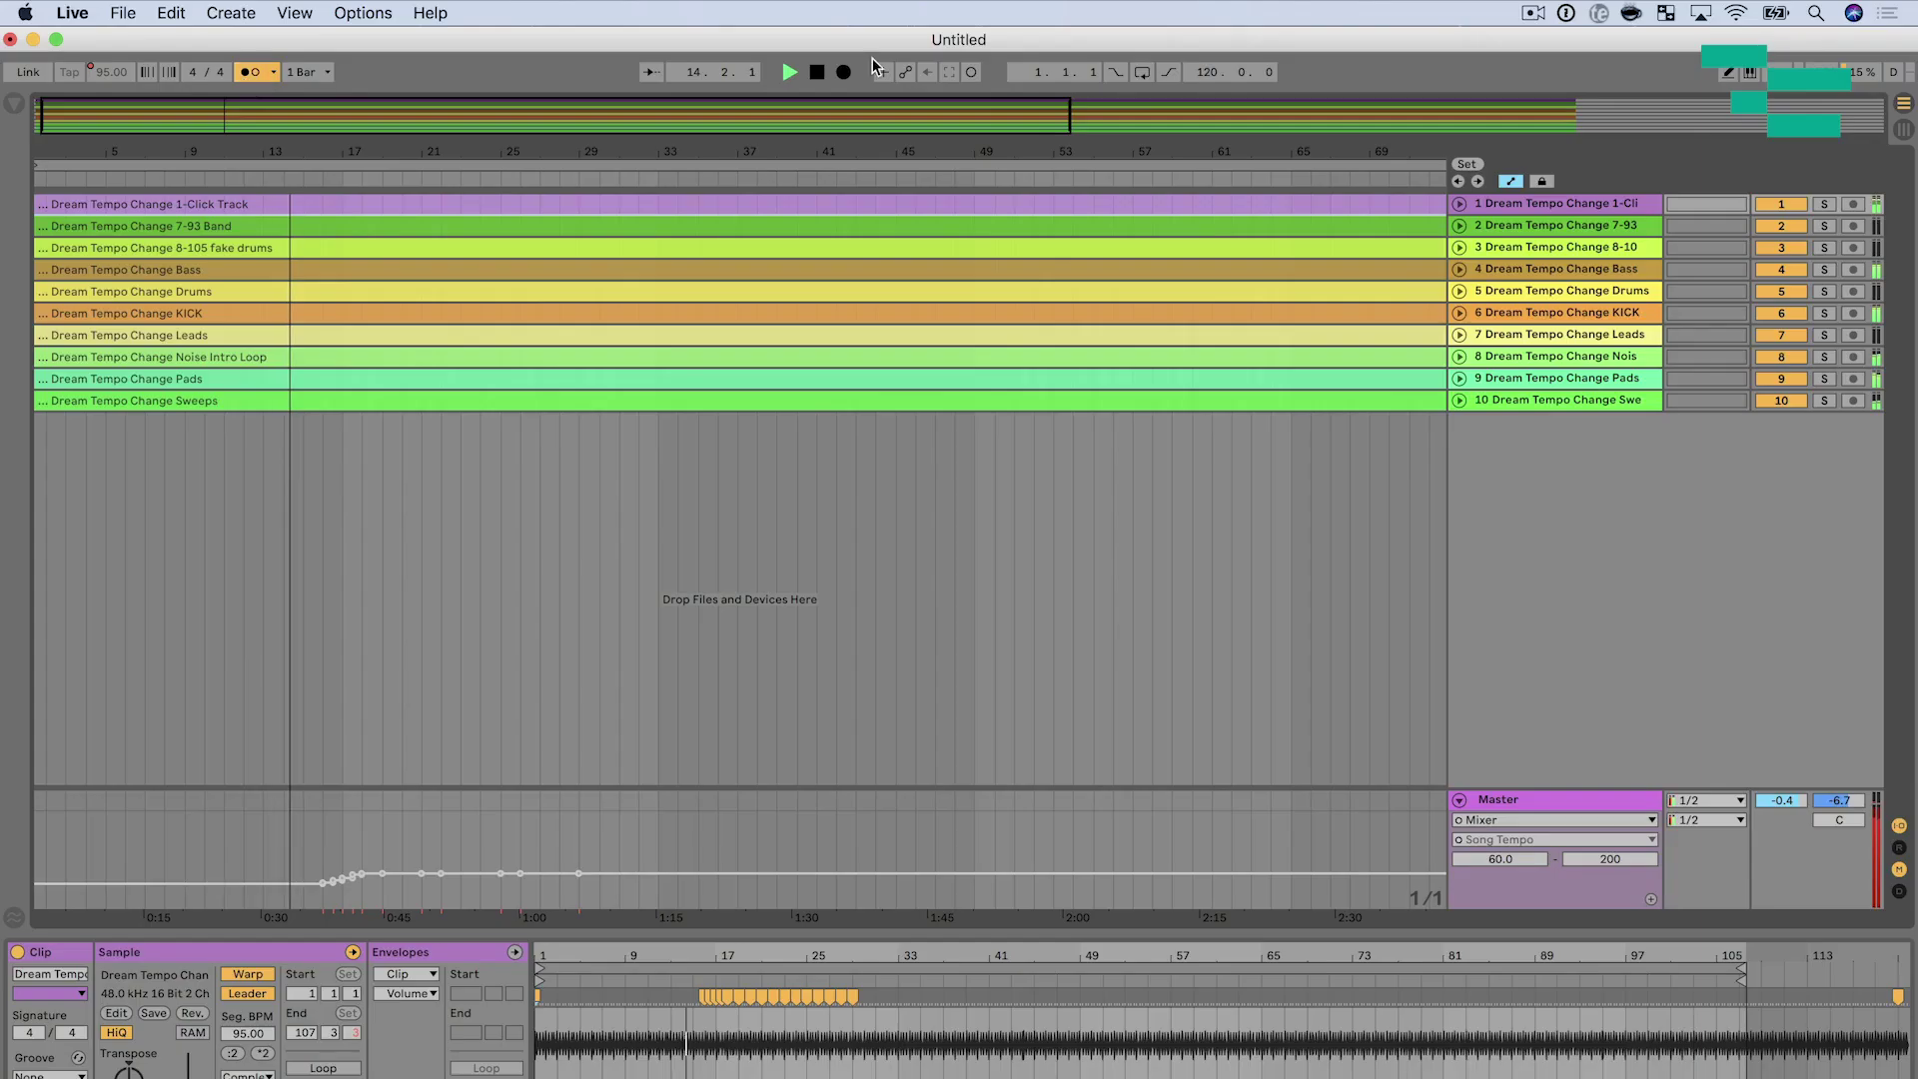
pyautogui.click(1769, 204)
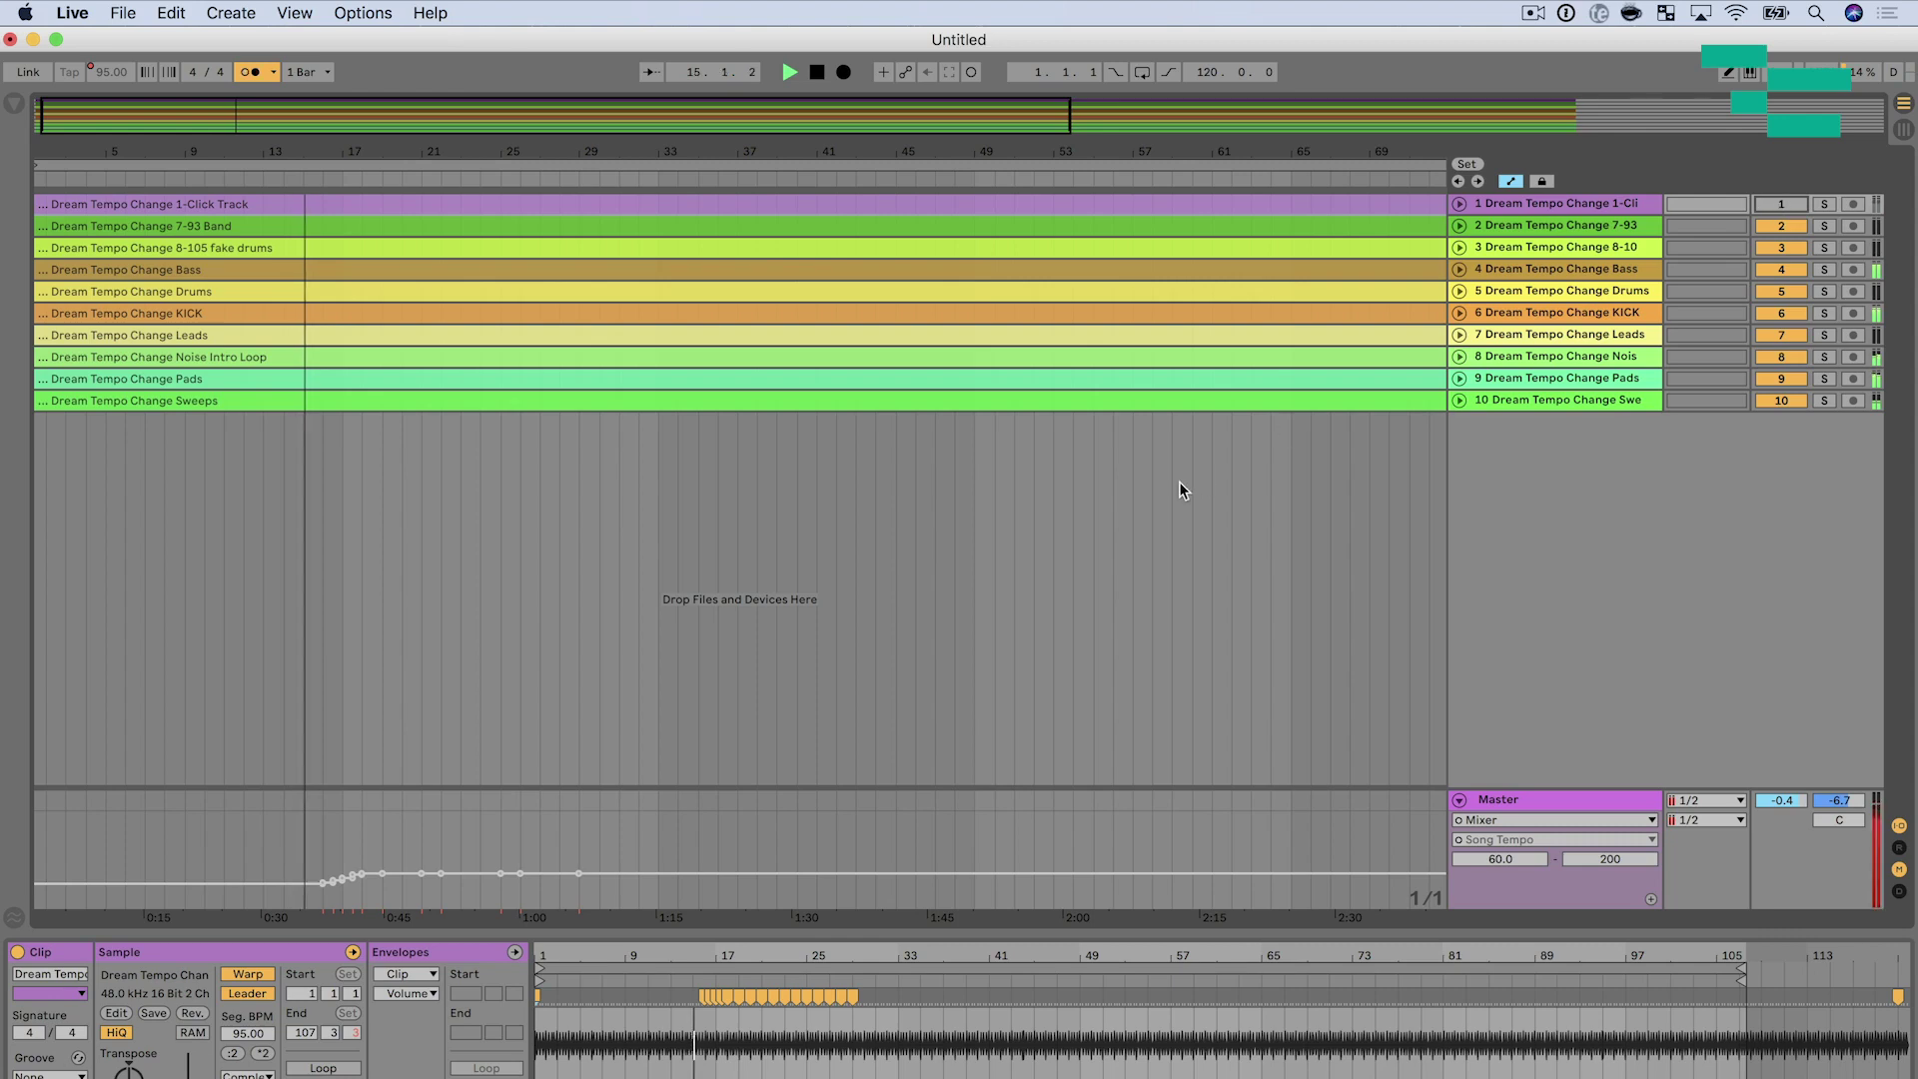